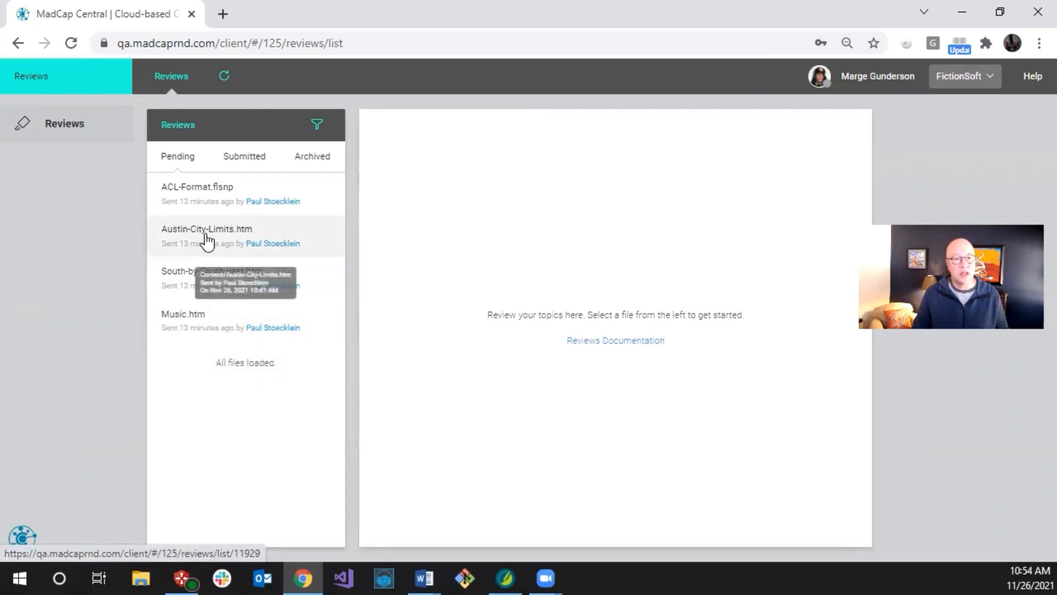
- View the pending ACL-Format.flsnp review, and open Austin-City-Limits.htm for editing
click(197, 198)
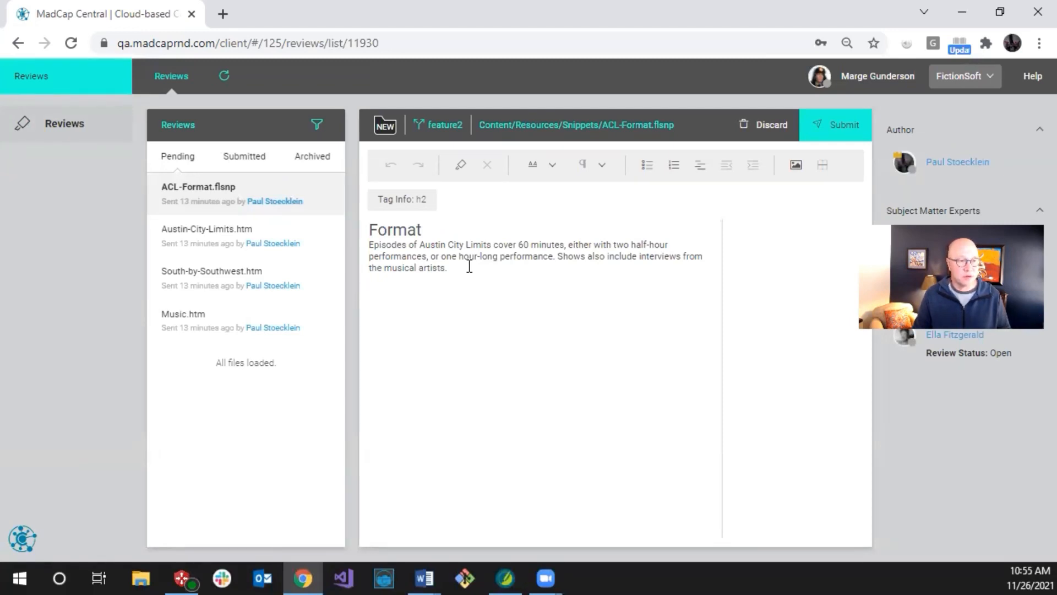
click(213, 241)
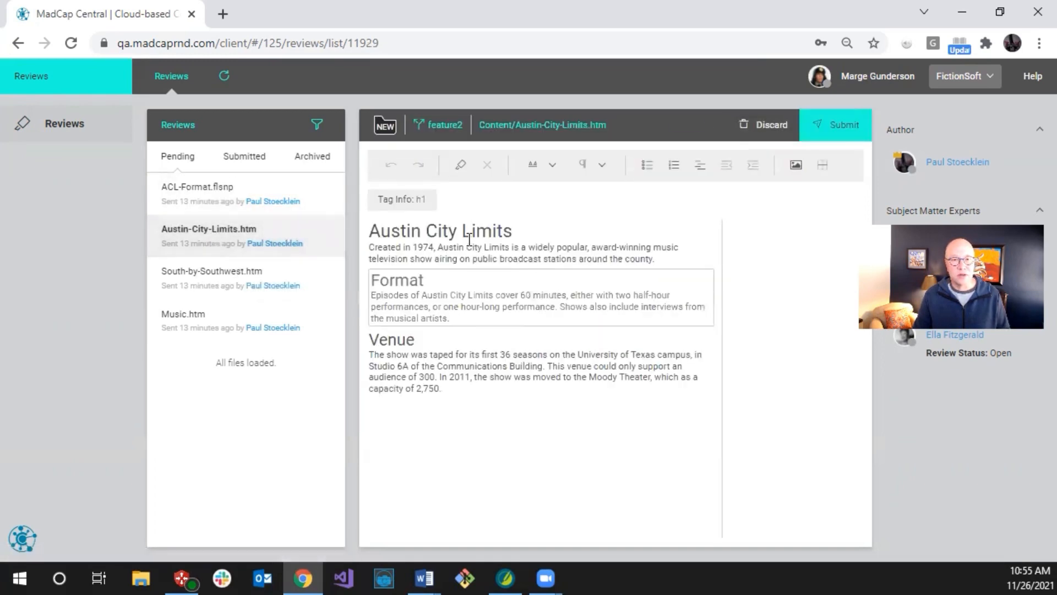
- Add a sentence at the end of the introductory paragraph reading "New content from" followed by the reviewer's first name
click(484, 237)
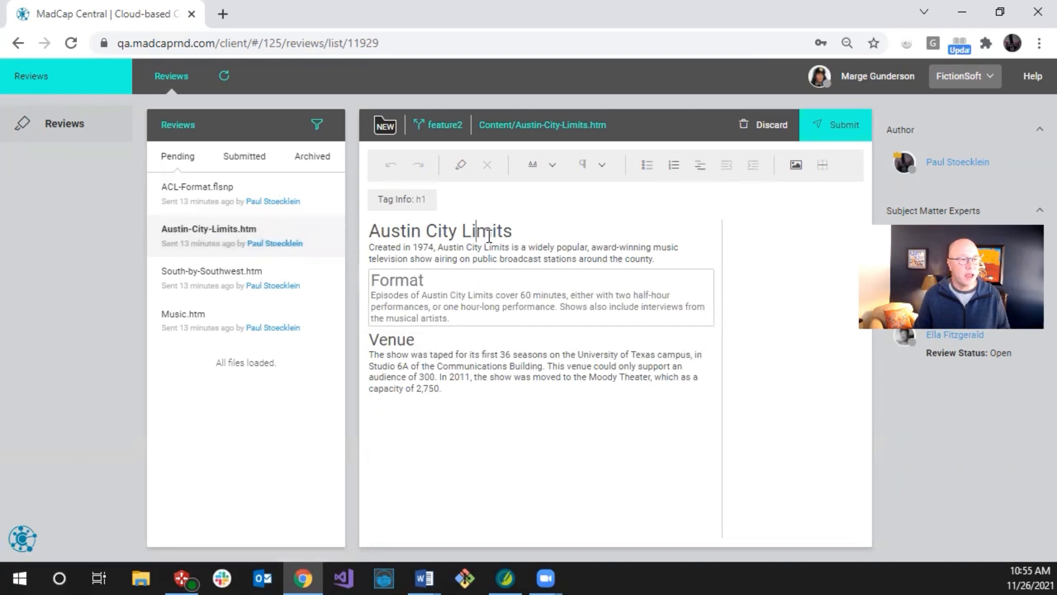
click(663, 260)
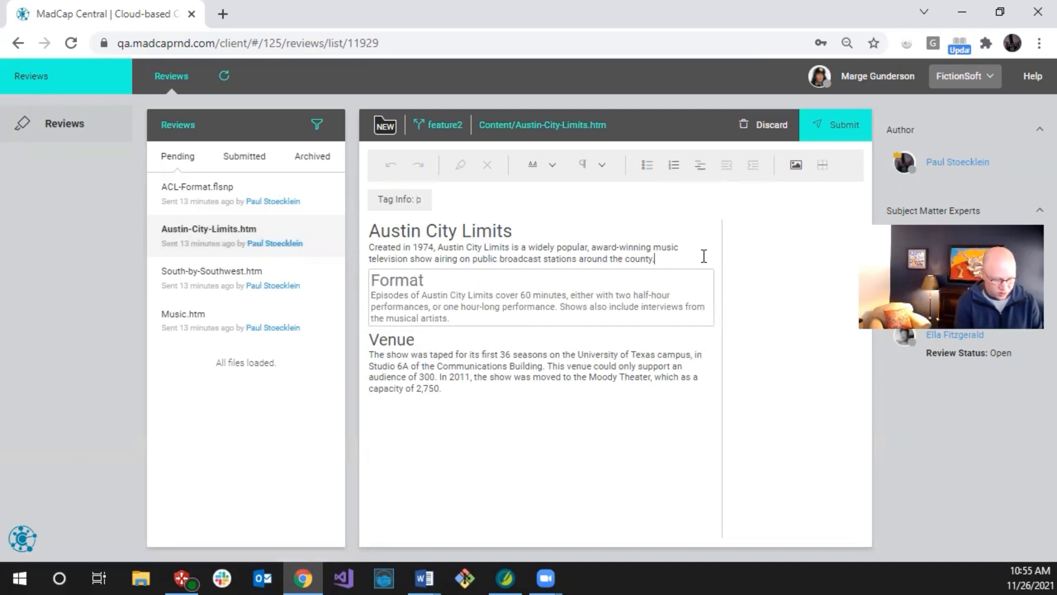
text(A)
key(BackSpace)
text(New)
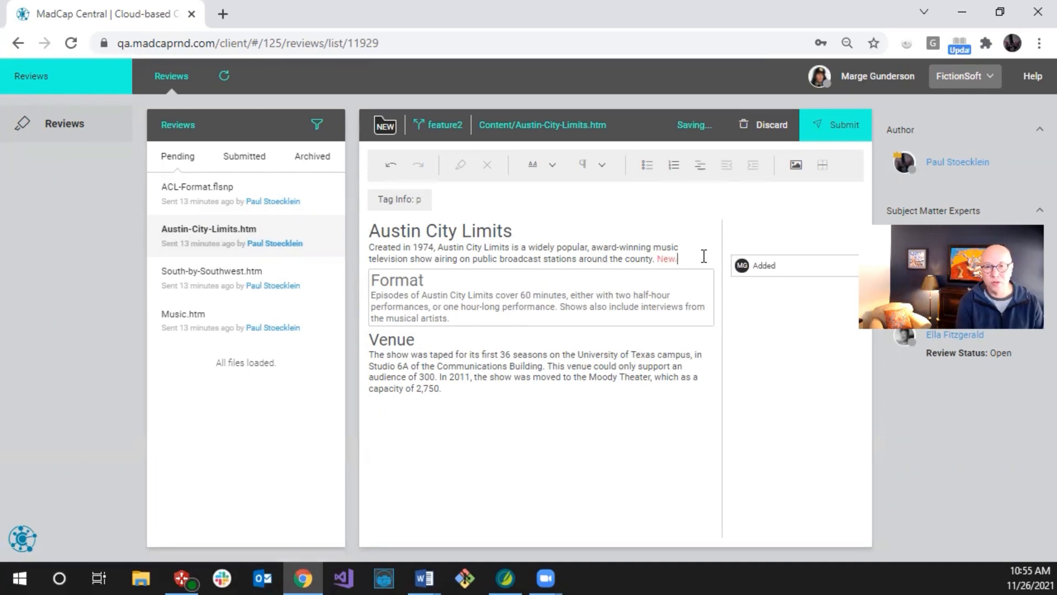
text( content from)
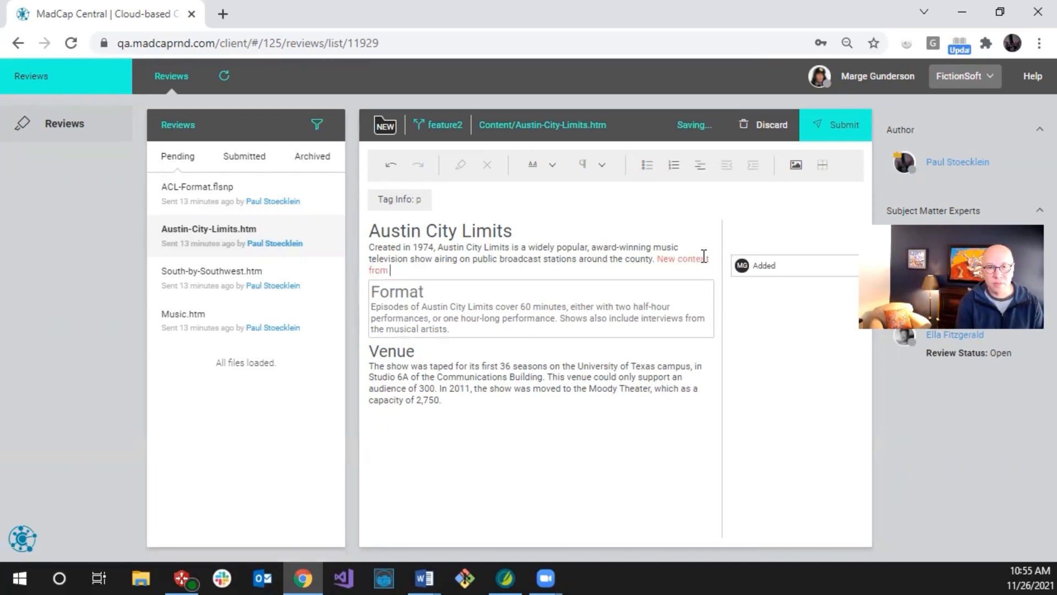
text( Marge.)
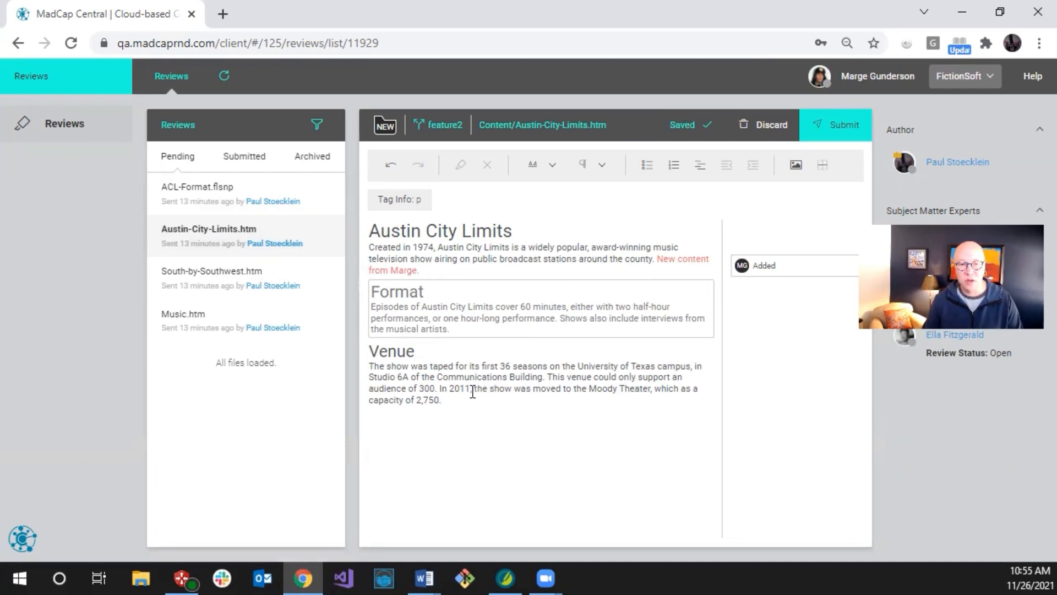
- Delete the last Venue sentence, starting "In 2011, the show was moved", and highlight the tracked addition in the introduction
drag(441, 390, 446, 402)
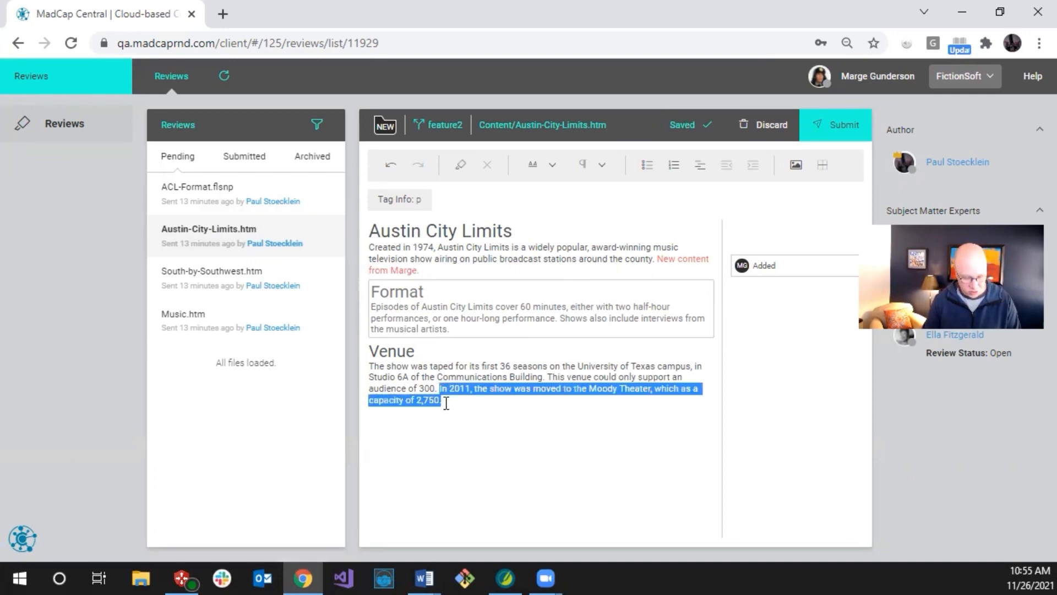
key(Delete)
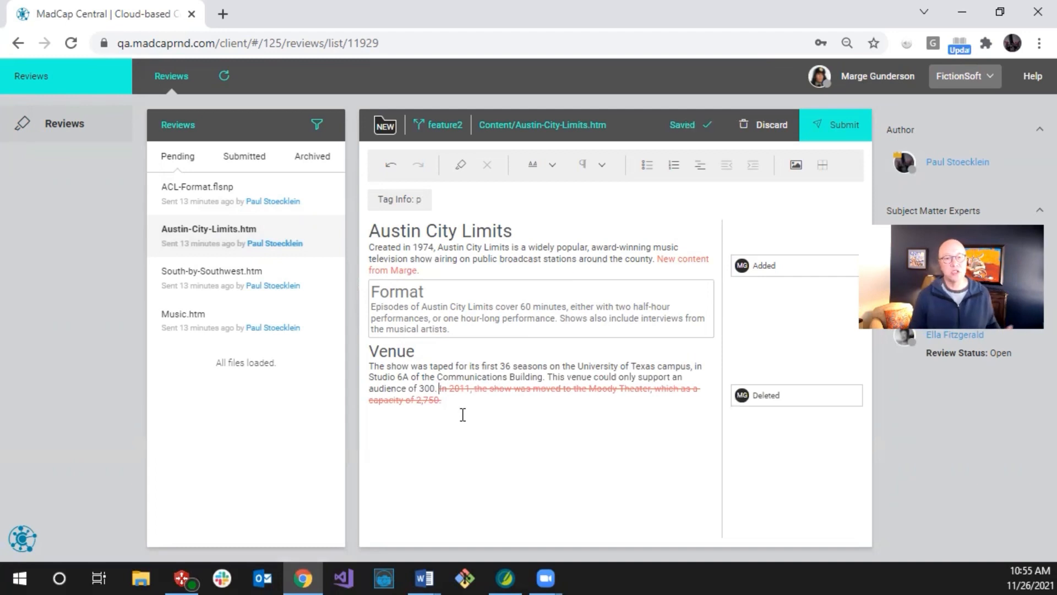
click(779, 270)
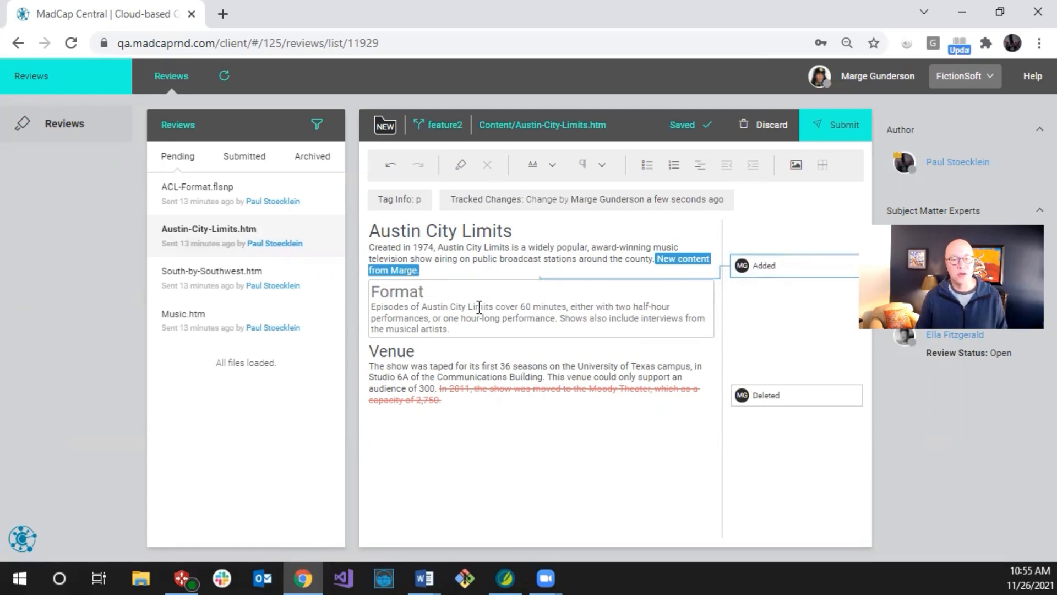
- Compare the tag information of the introductory paragraph with that of the Austin City Limits heading
click(461, 258)
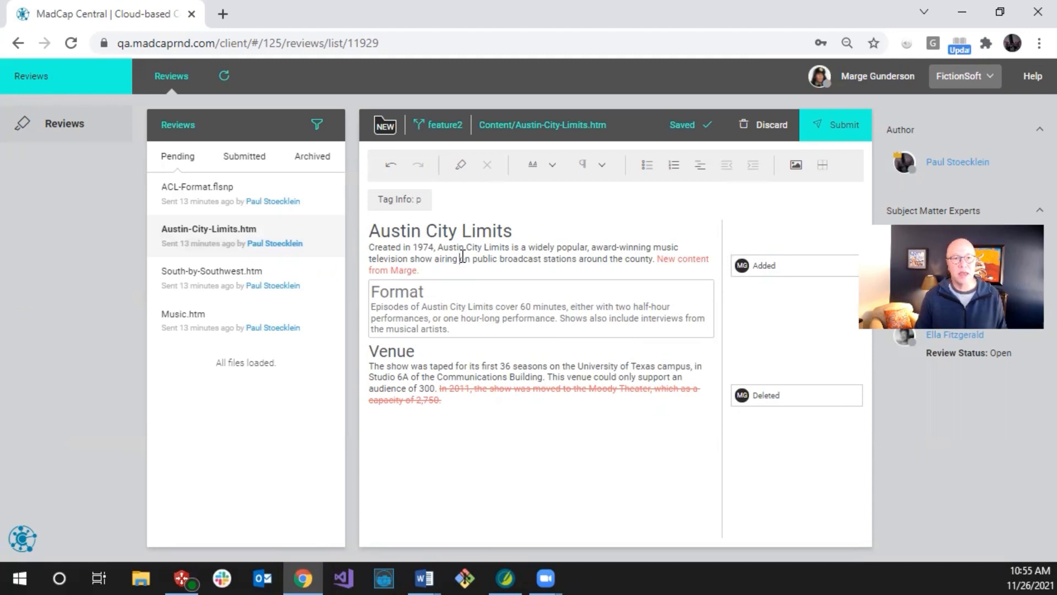
click(418, 231)
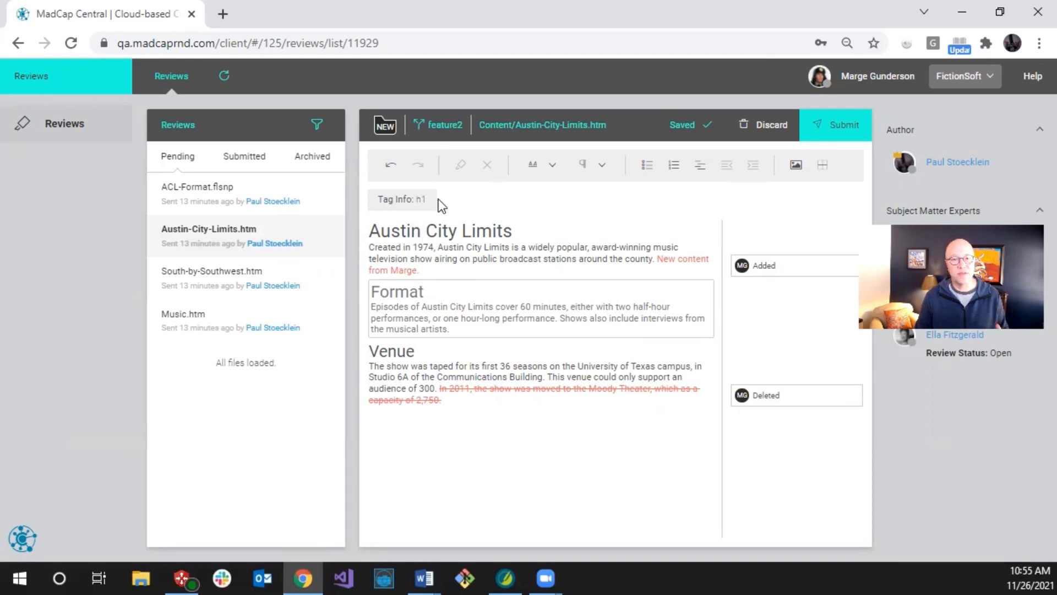
click(465, 266)
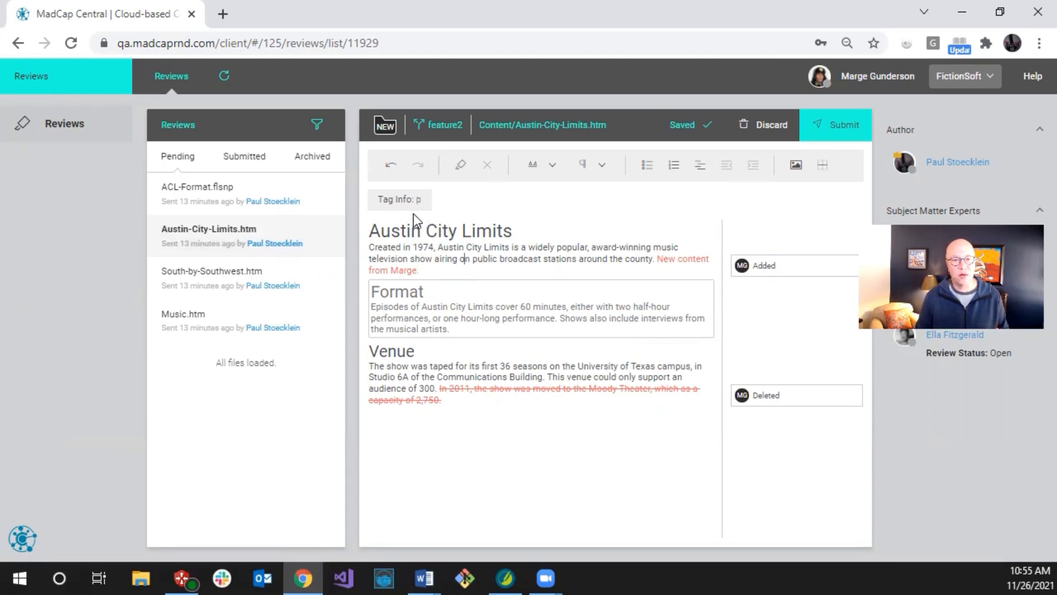
click(435, 232)
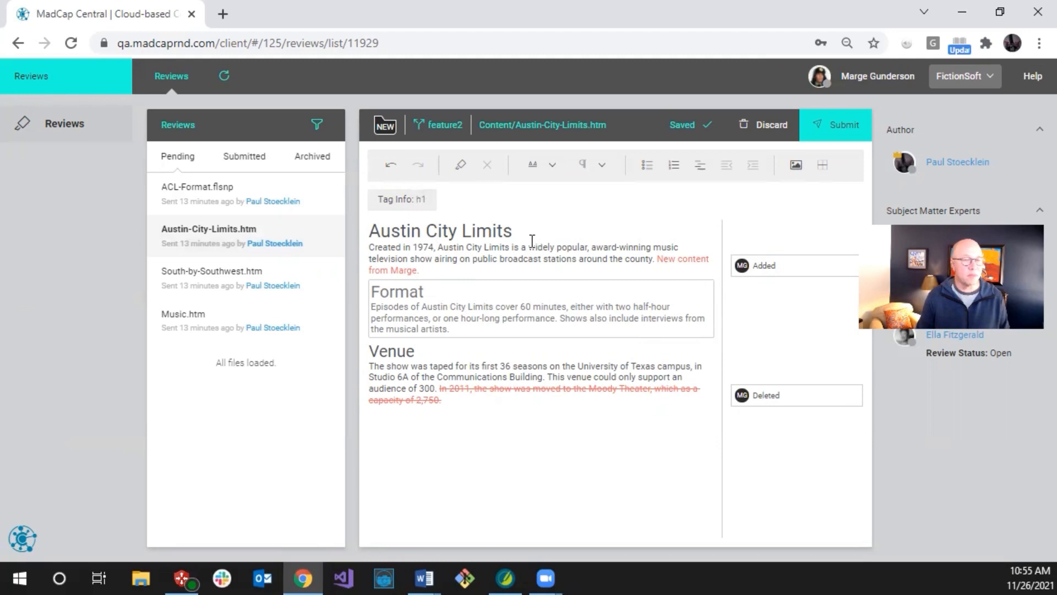
- Annotate the original introductory text, from "Created in 1974" to "around the county.", with the comment "Oh yah?"
click(510, 243)
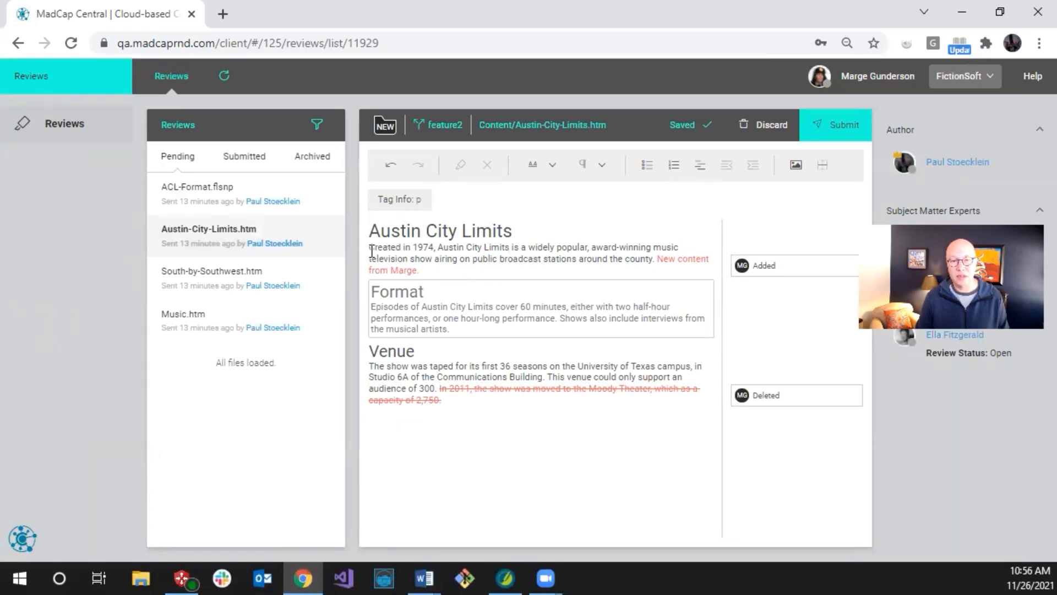
drag(372, 251, 652, 260)
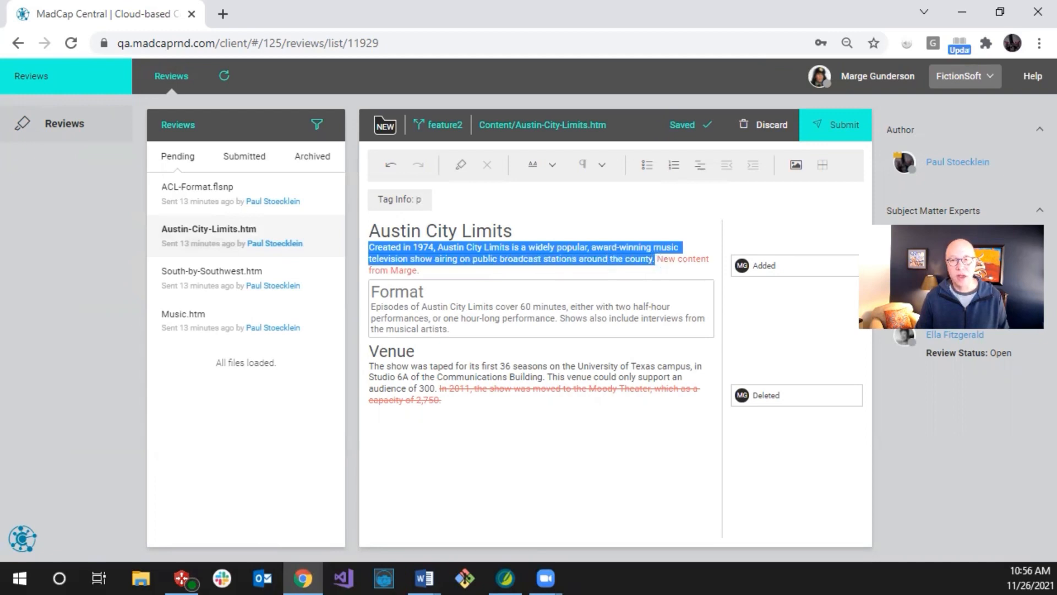
click(460, 165)
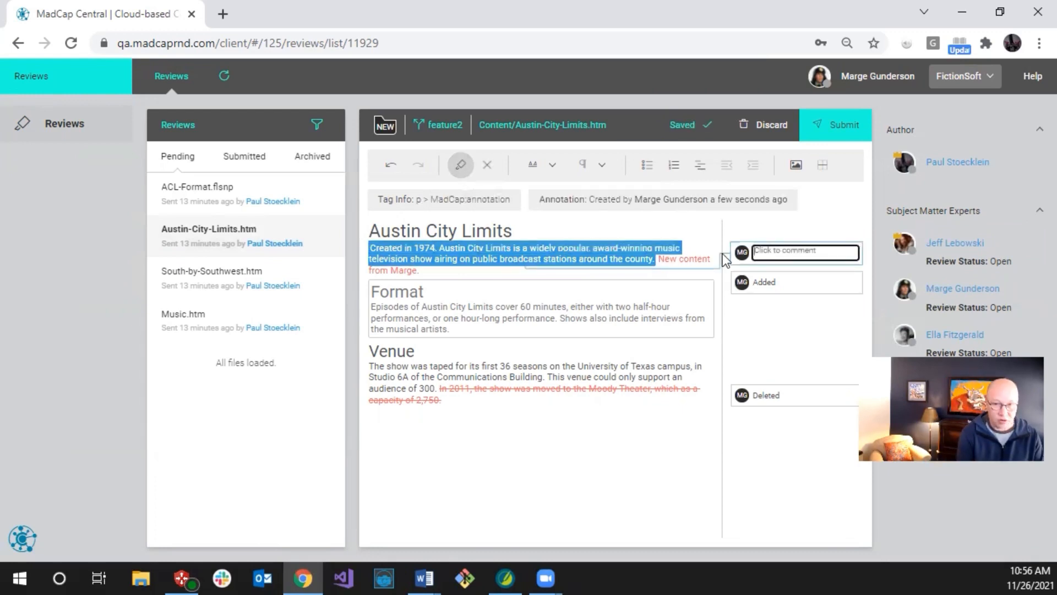
text(Oh yah)
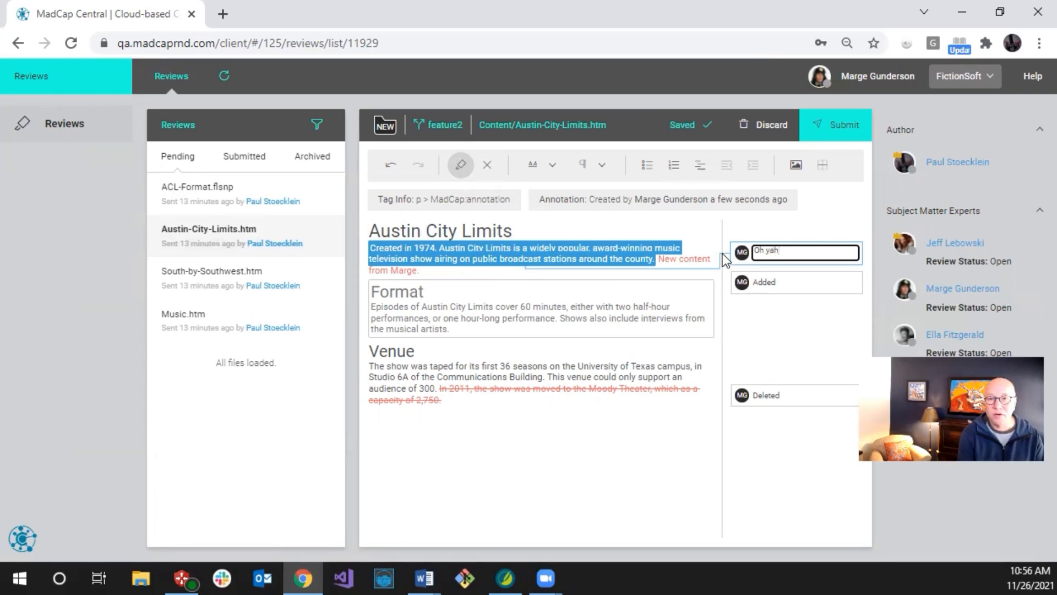
text(?)
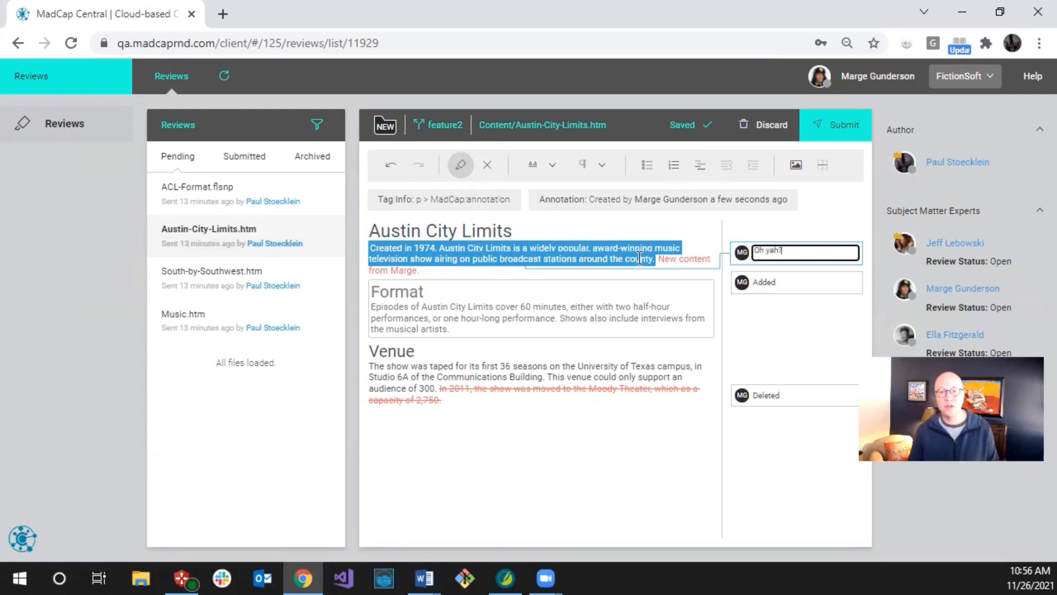
click(623, 269)
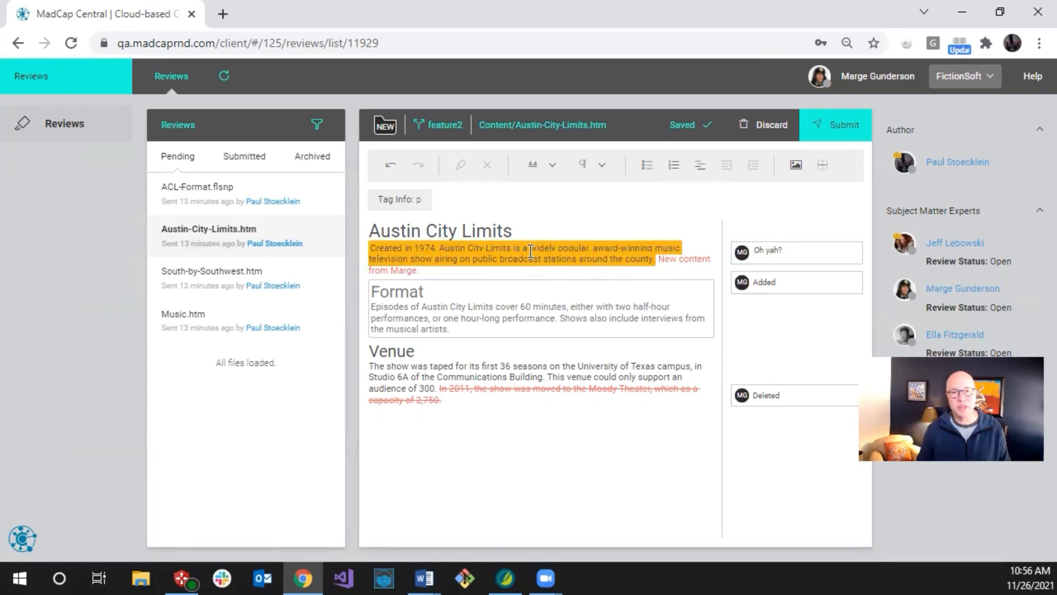
- Examine the annotation details in the introduction and the tag information of the main heading and the Format snippet block
click(481, 244)
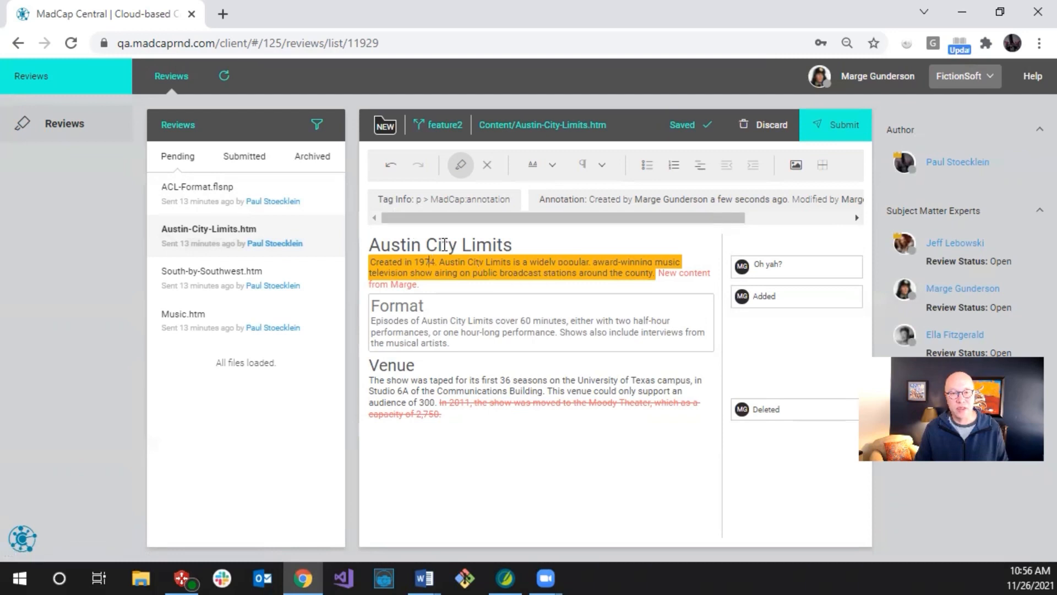
click(444, 243)
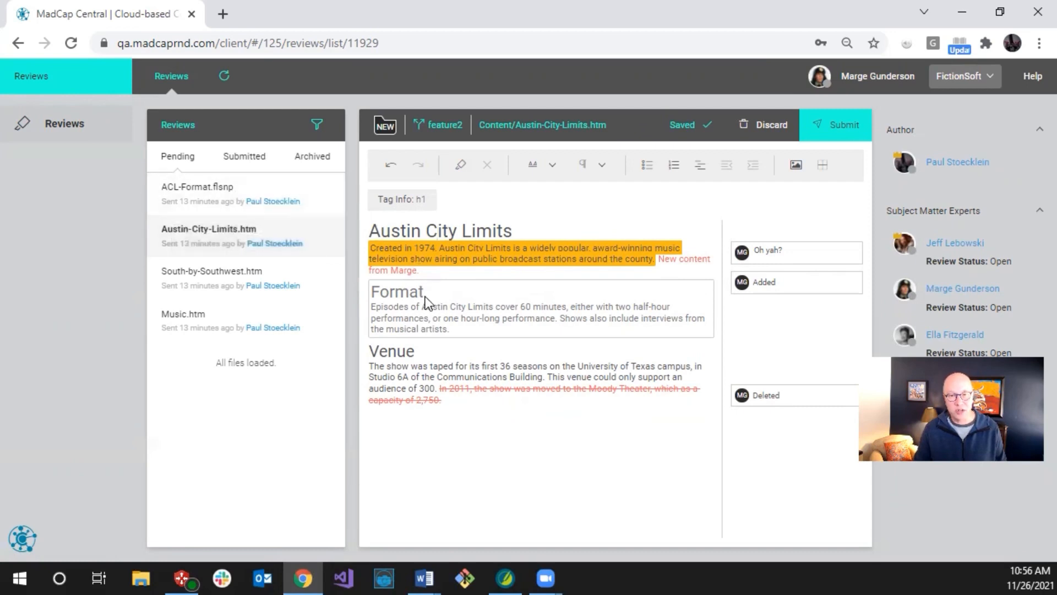
click(443, 293)
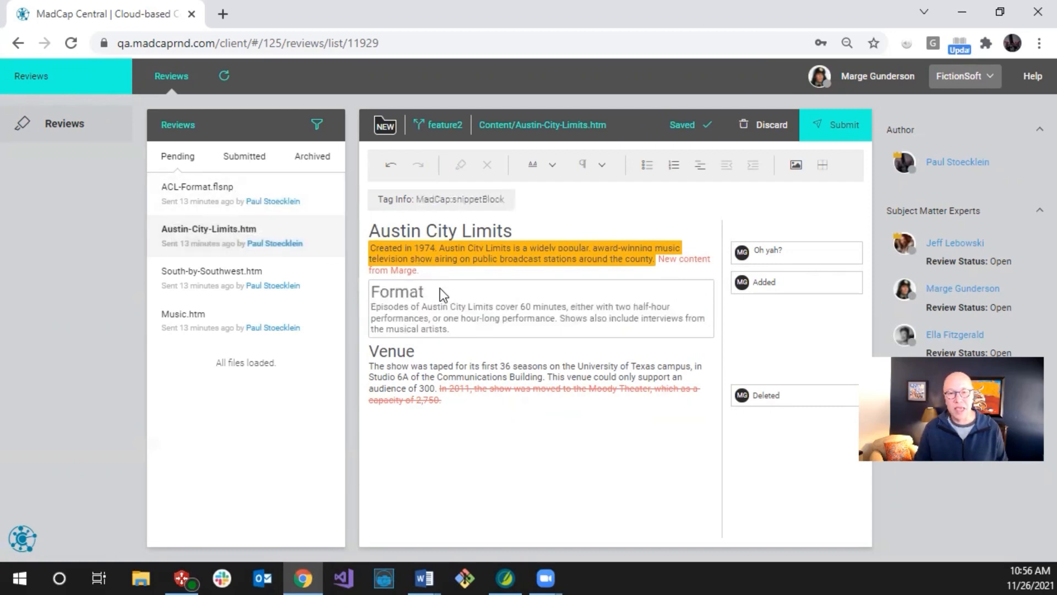
click(434, 292)
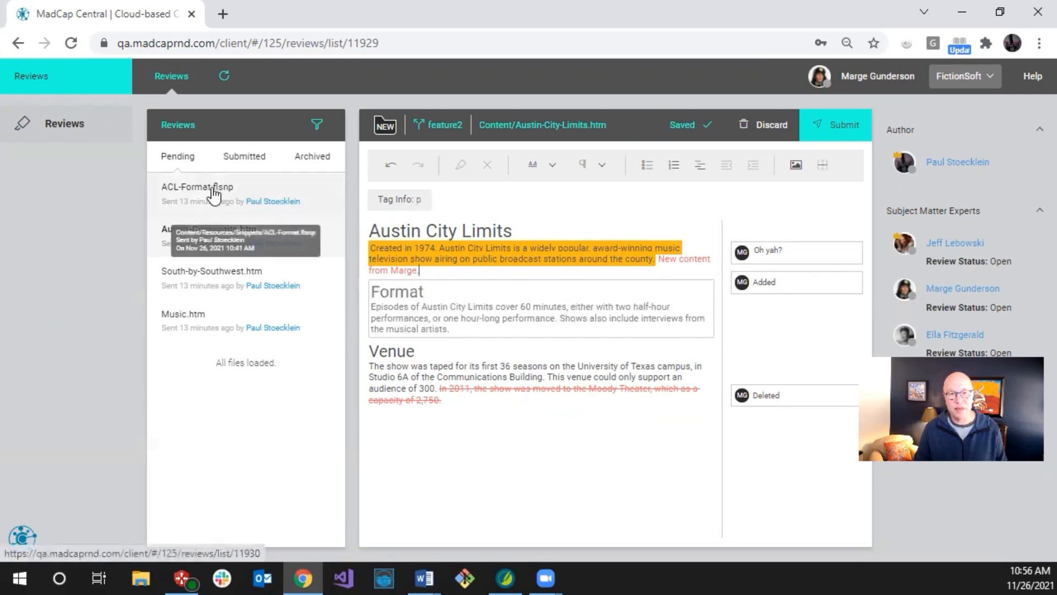
- View the ACL-Format.flsnp snippet file, return to Austin-City-Limits.htm, and check the annotation and tracked-change information in the introduction
click(214, 193)
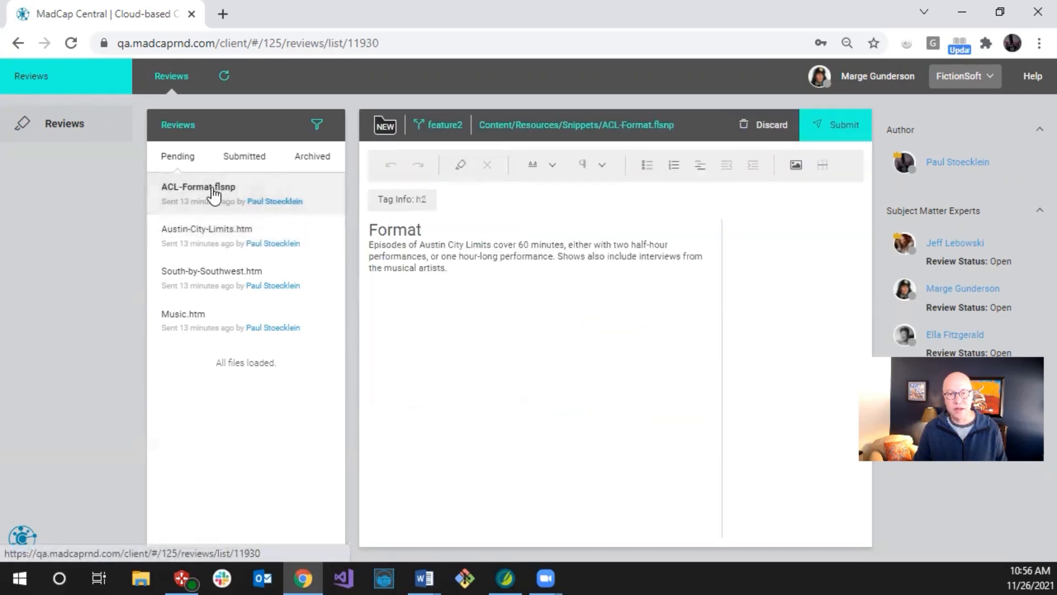
click(225, 238)
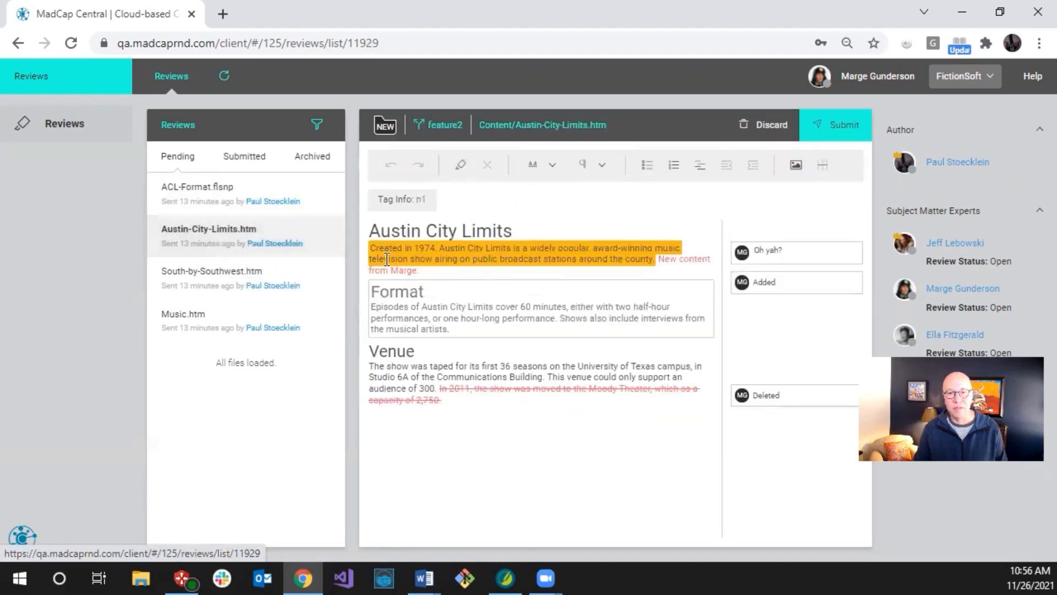
click(452, 254)
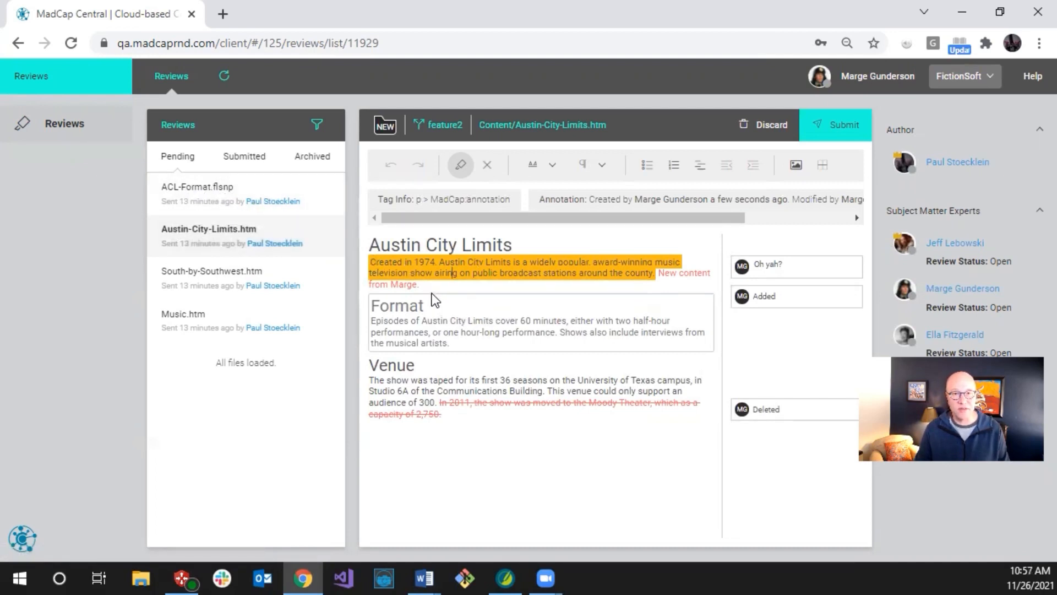
click(418, 284)
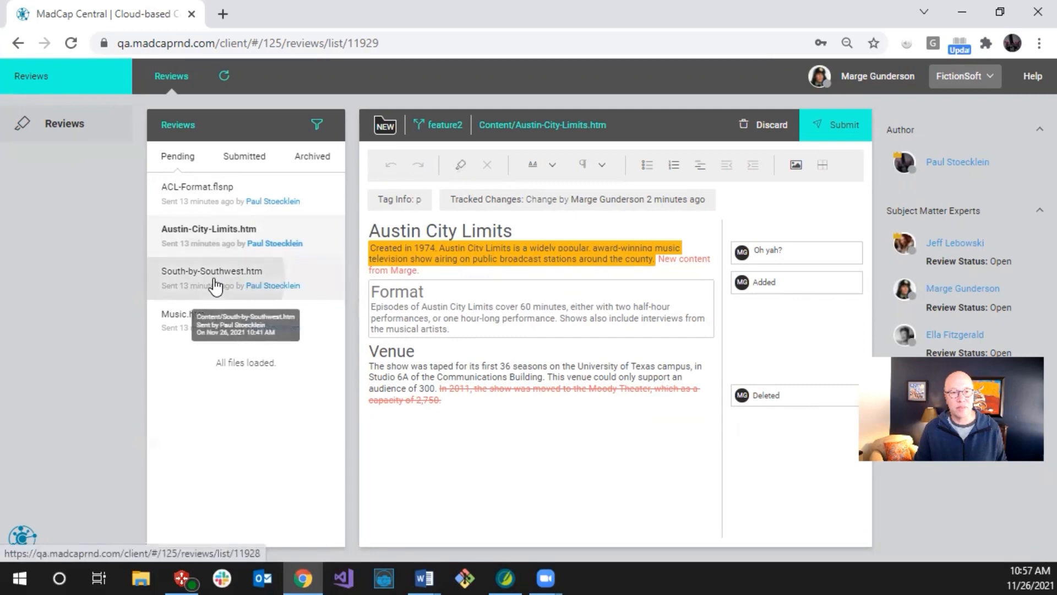
- Look through the South-by-Southwest.htm and Music.htm reviews and return to Austin-City-Limits.htm
click(215, 286)
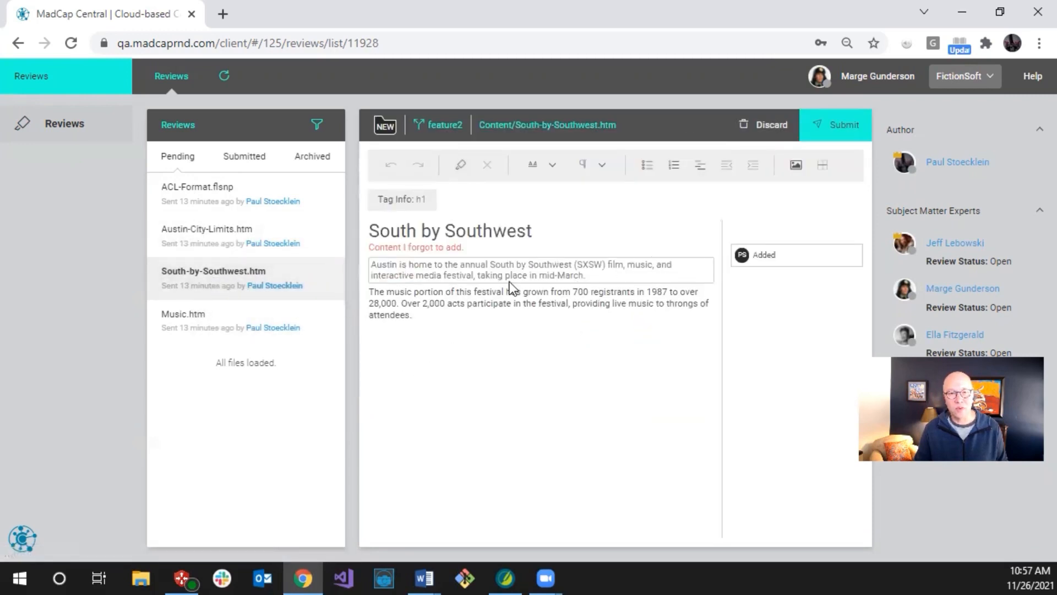
click(776, 269)
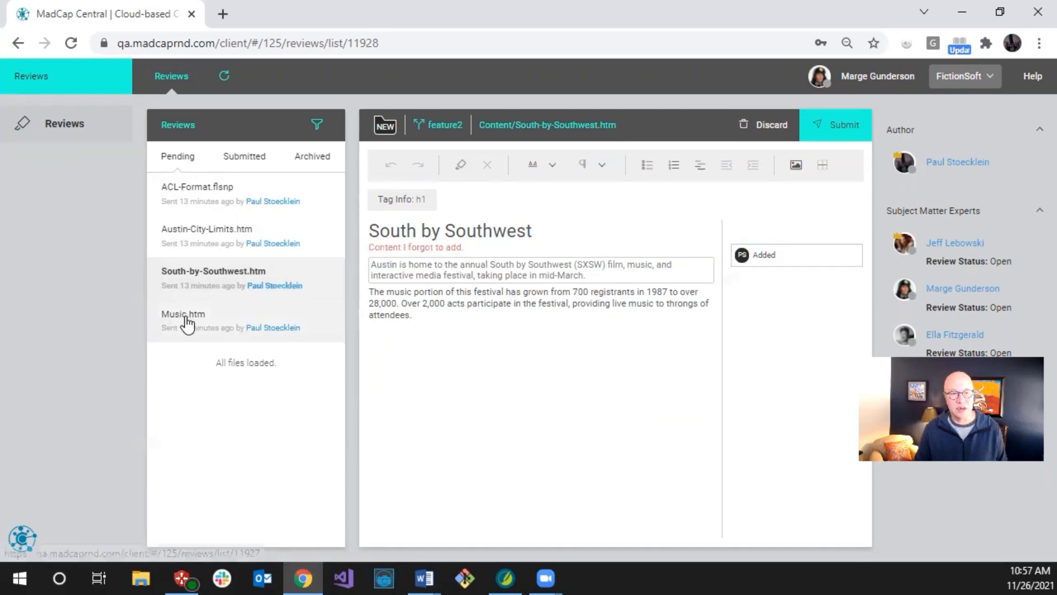
click(186, 323)
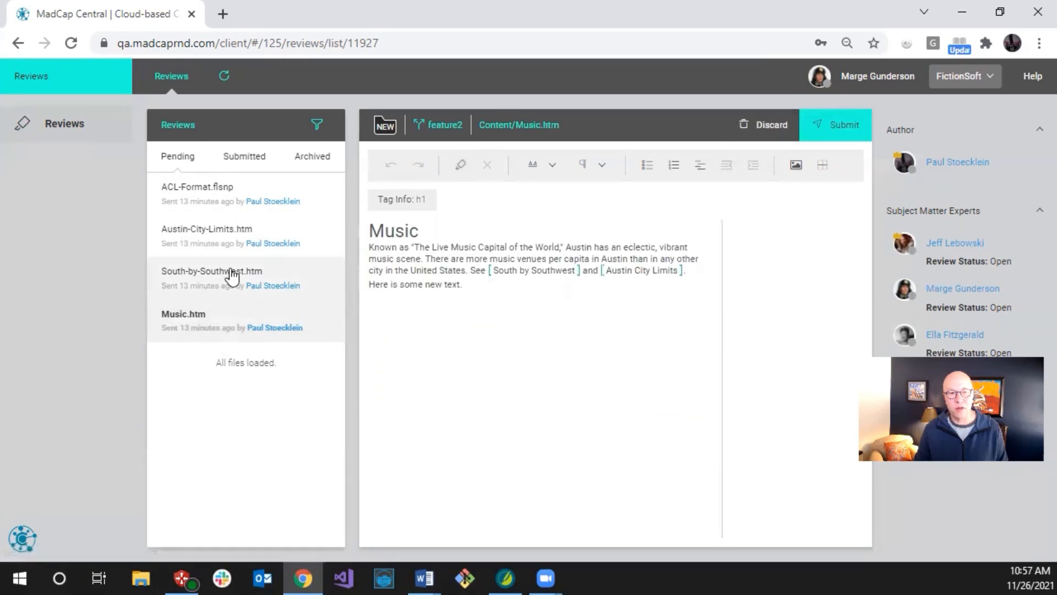
click(227, 241)
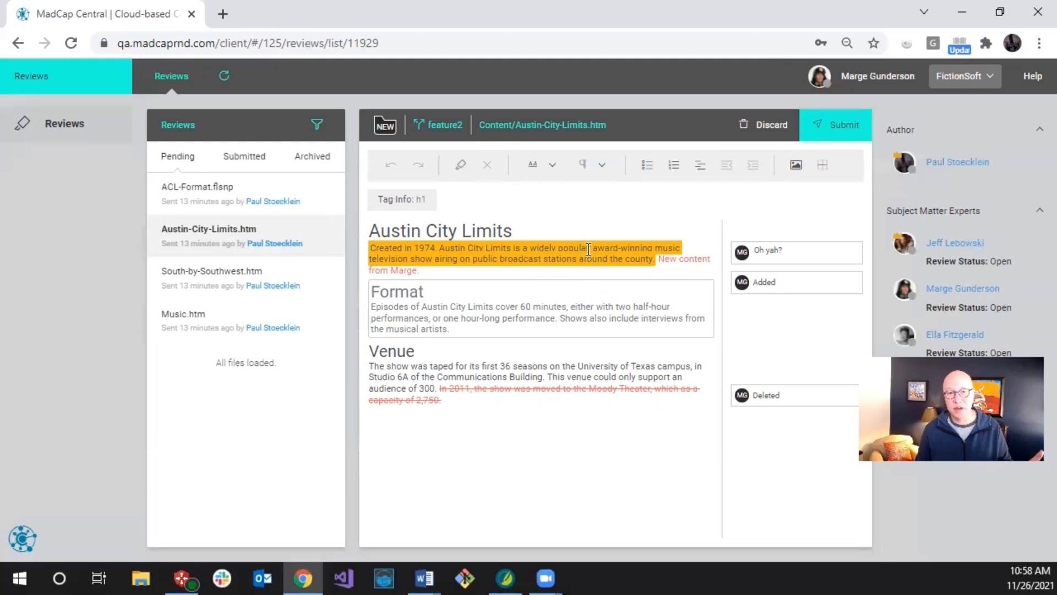
- Replace "taped" with "recorded" in the Venue paragraph and add a new line after the paragraph
click(705, 243)
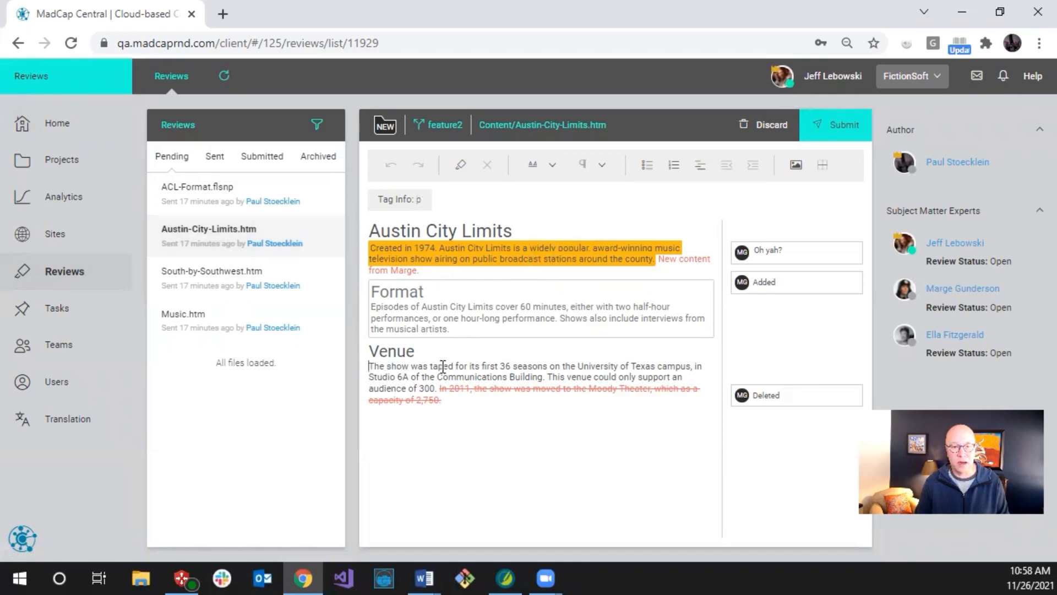
drag(431, 365, 455, 367)
text(recorded)
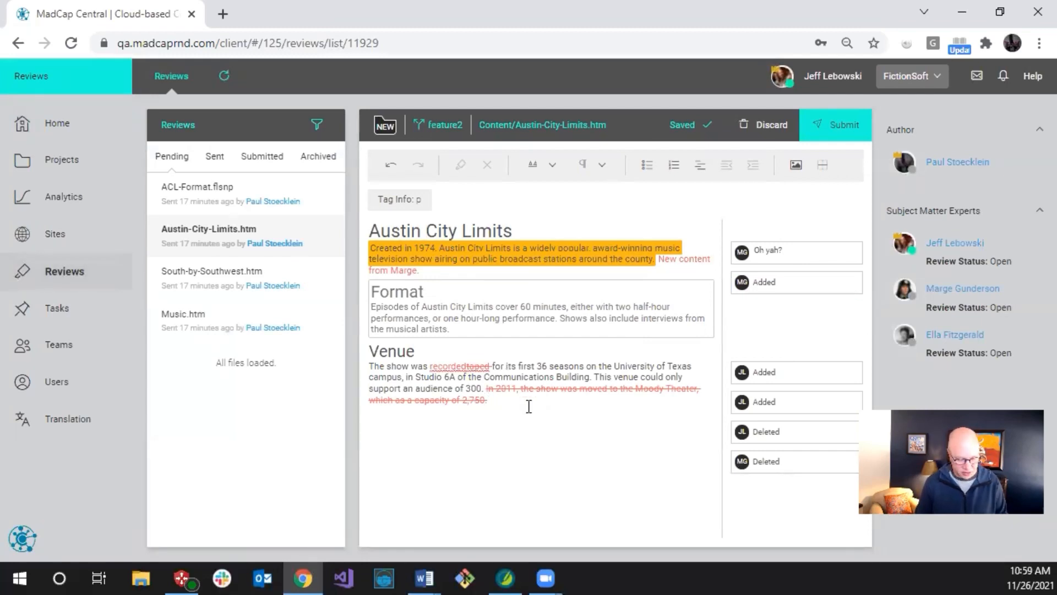
key(Return)
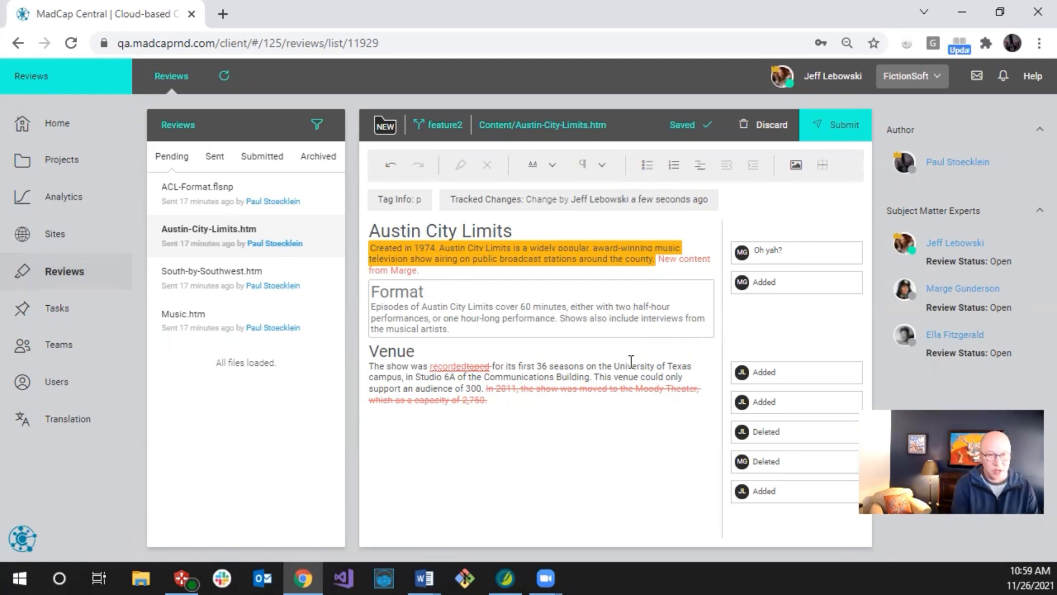
- Add a bulleted list with "Item 1" and "Item 2" below the Venue paragraph and start a plain paragraph after it
text(Item 1)
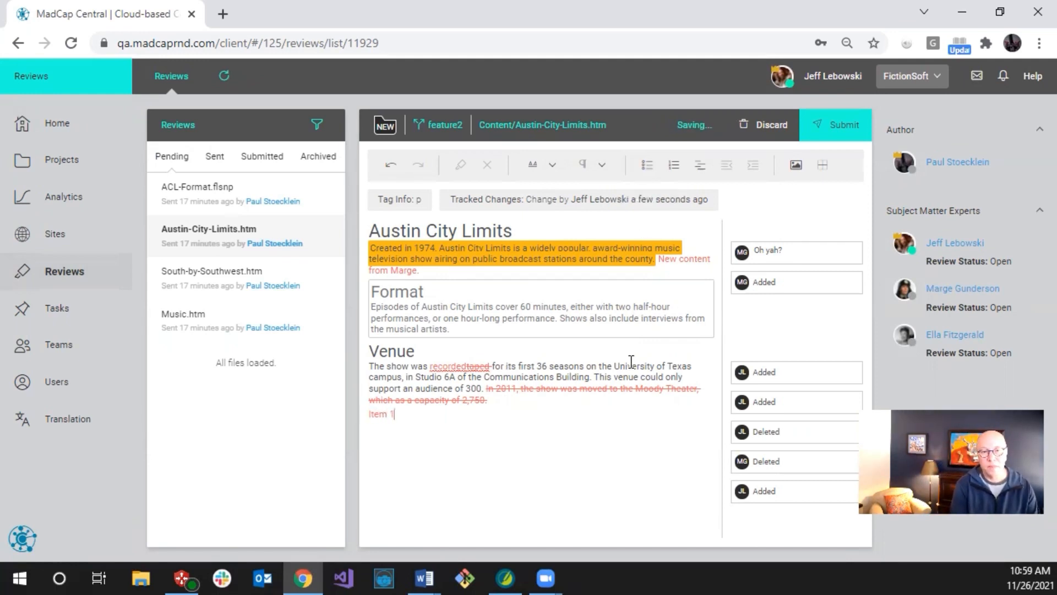
click(647, 165)
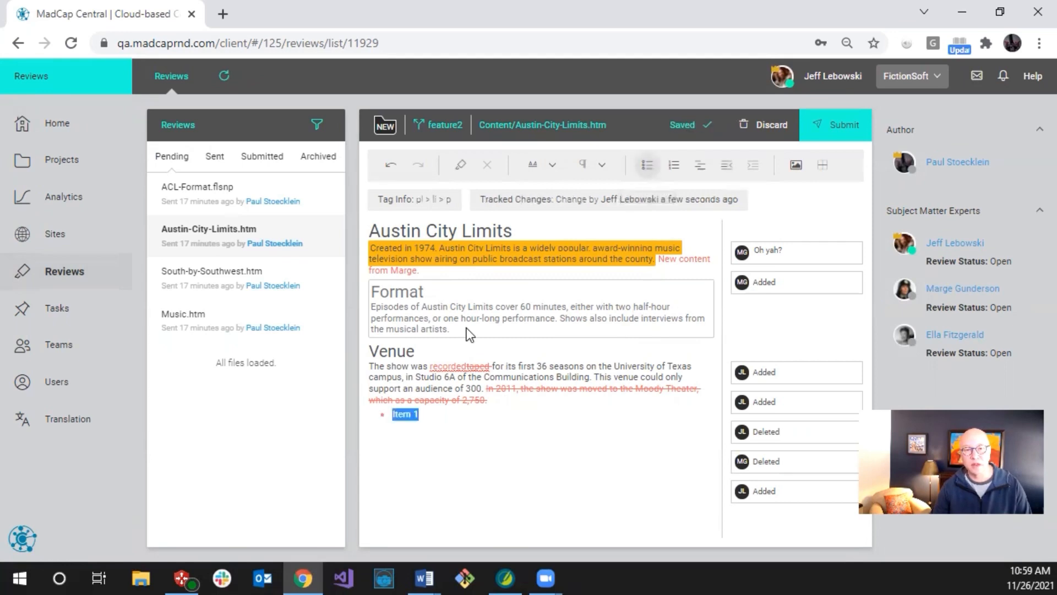
click(434, 414)
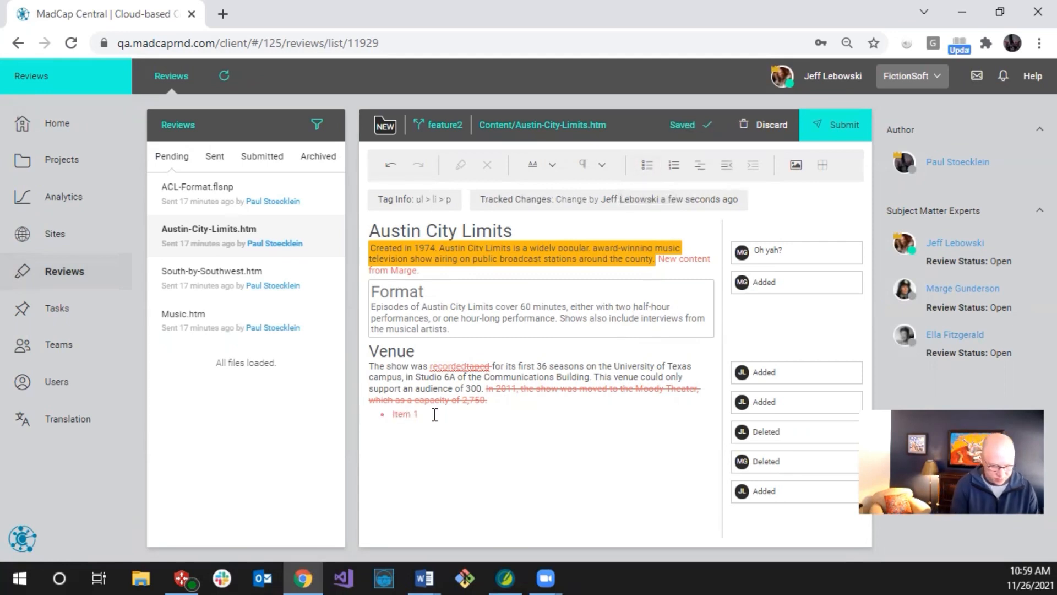
key(Return)
text(Item 2)
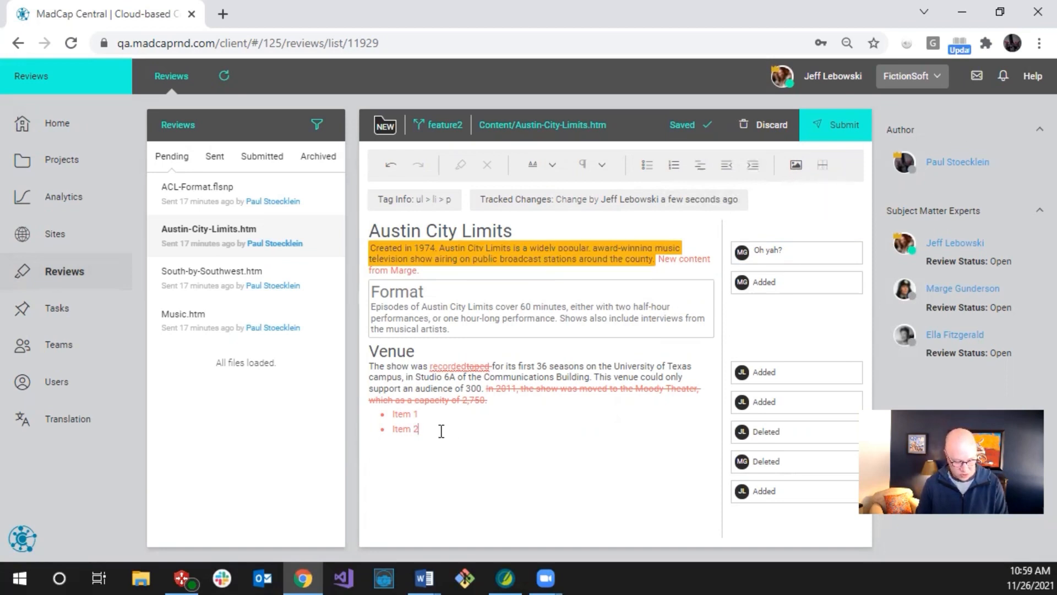
key(Return)
key(Return)
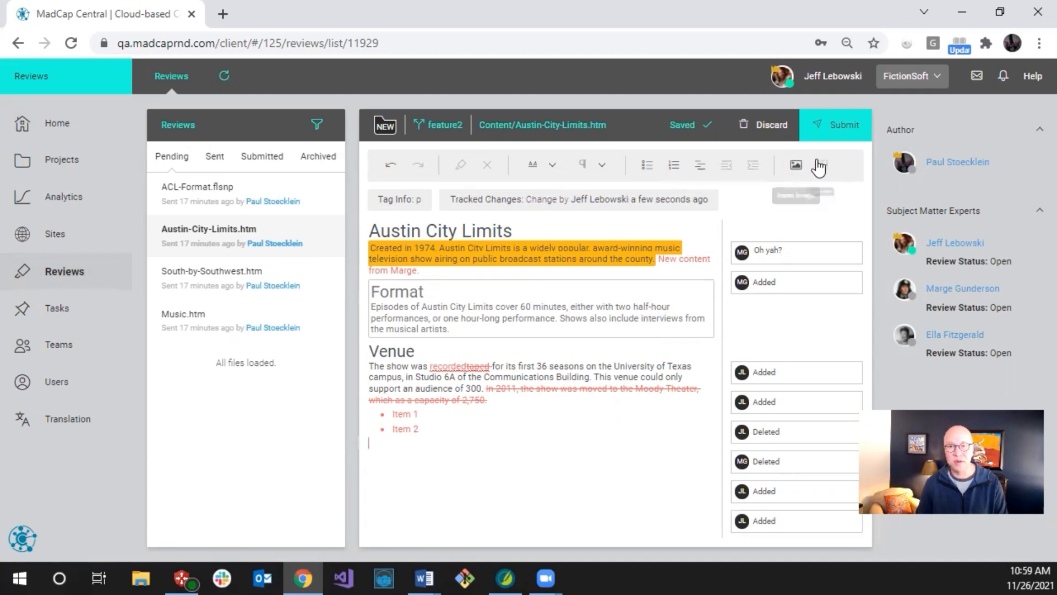
- Insert a table of three rows and four columns below the list and fill its first cells with "fjdslksdjf", "jslkjfl" and "jlskjdlk"
click(820, 166)
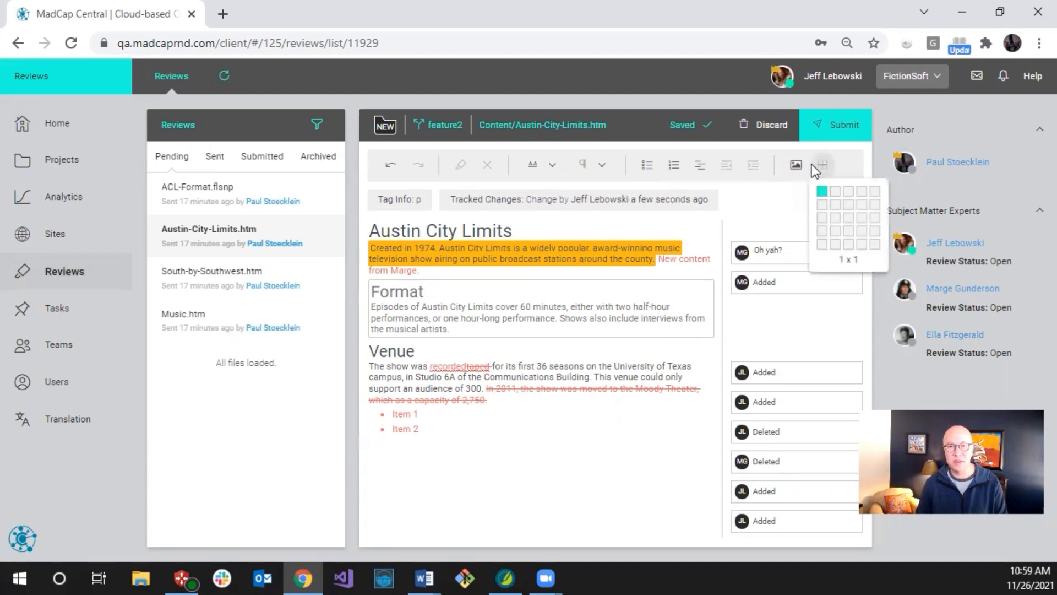
click(863, 218)
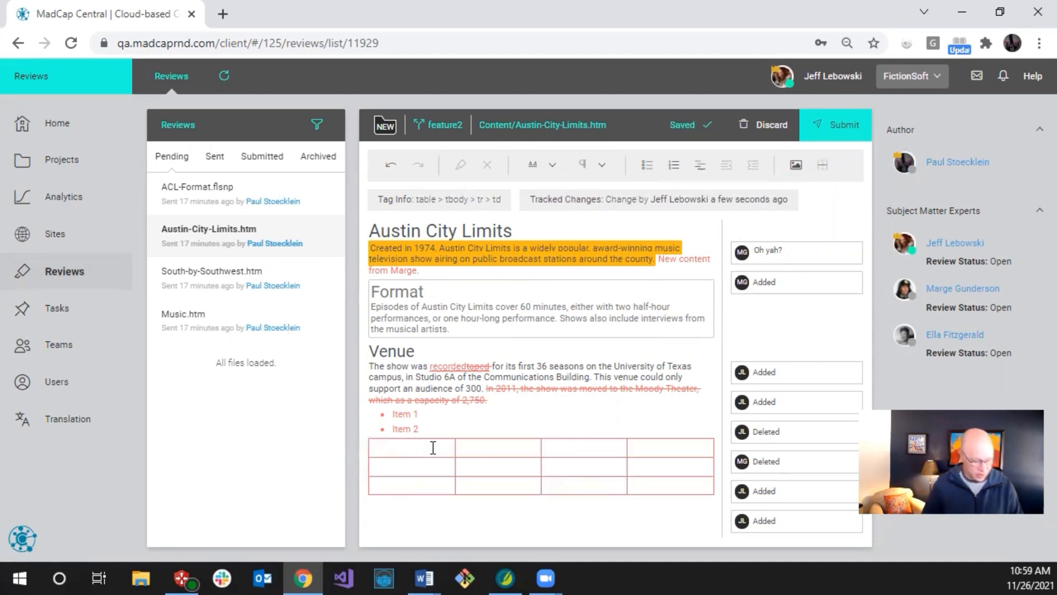
text(fjdslksdjf)
key(Tab)
text(jslkjf)
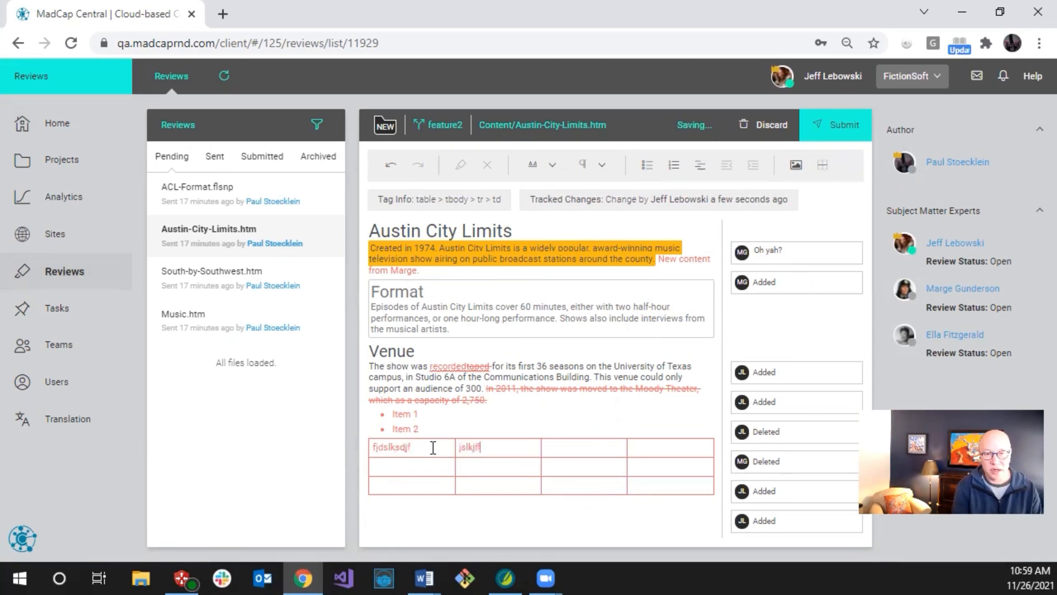
text(jlskjdlk)
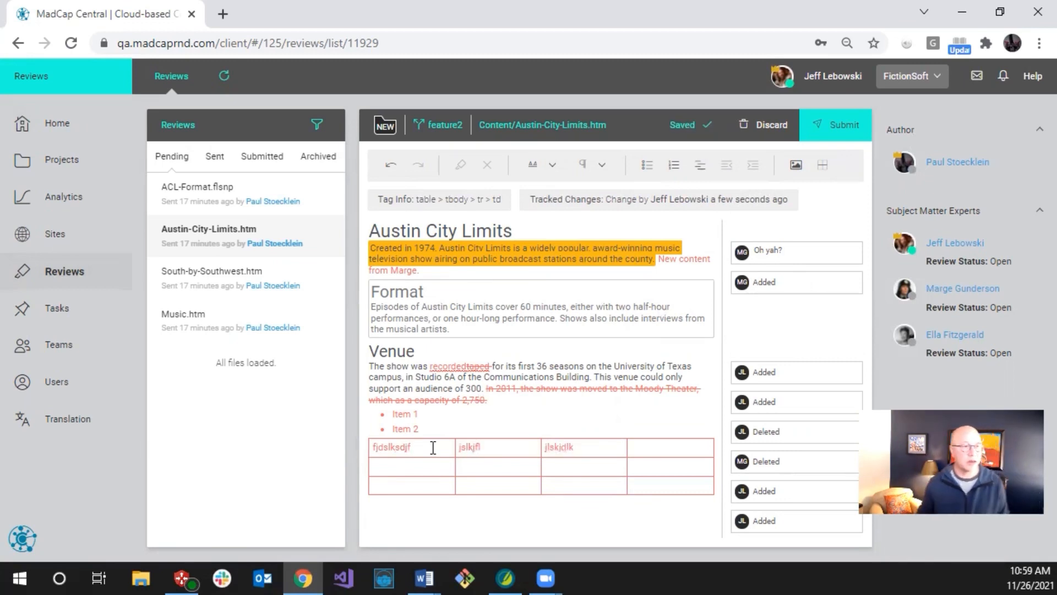
- Change the Venue heading to Heading 3 and submit the Austin-City-Limits.htm review
click(387, 353)
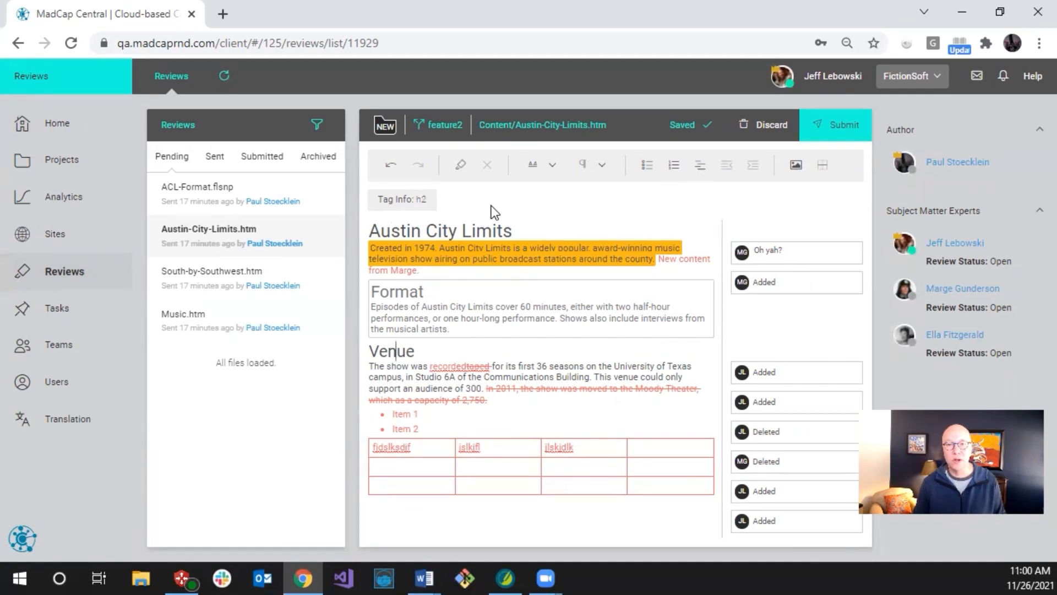
click(604, 165)
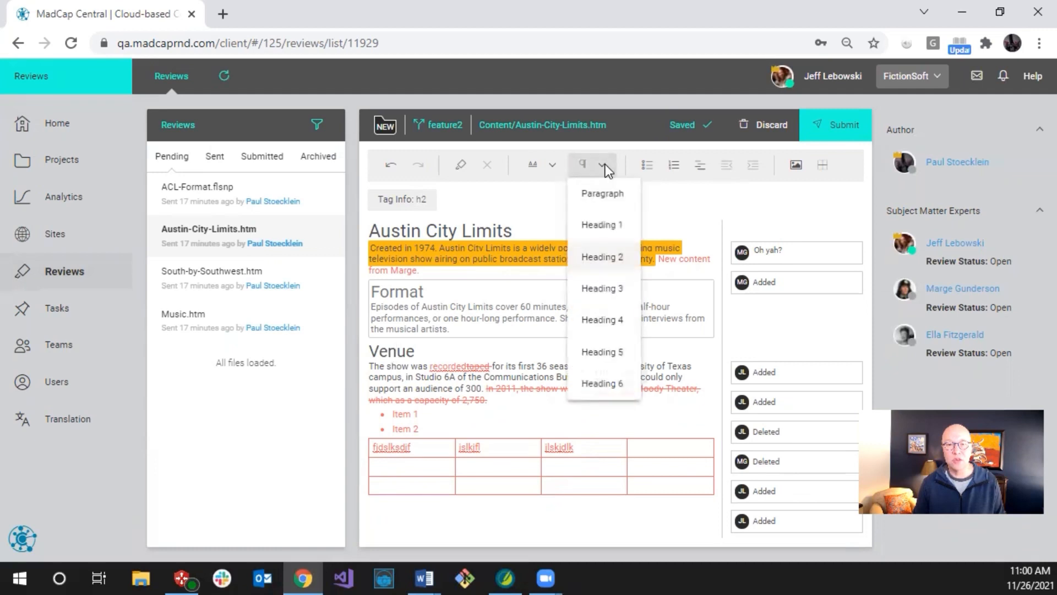
click(597, 292)
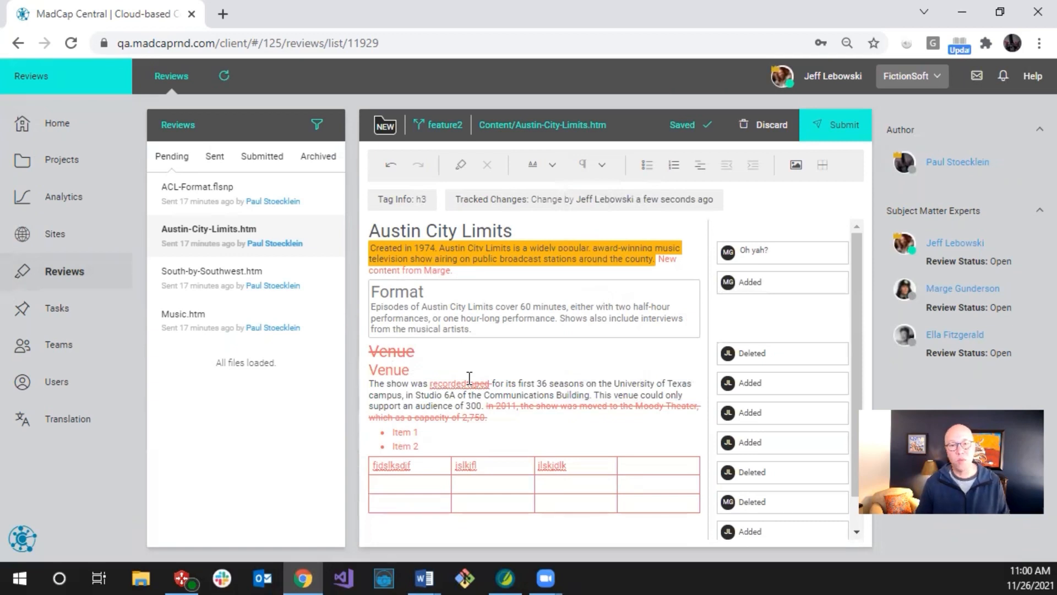
click(835, 127)
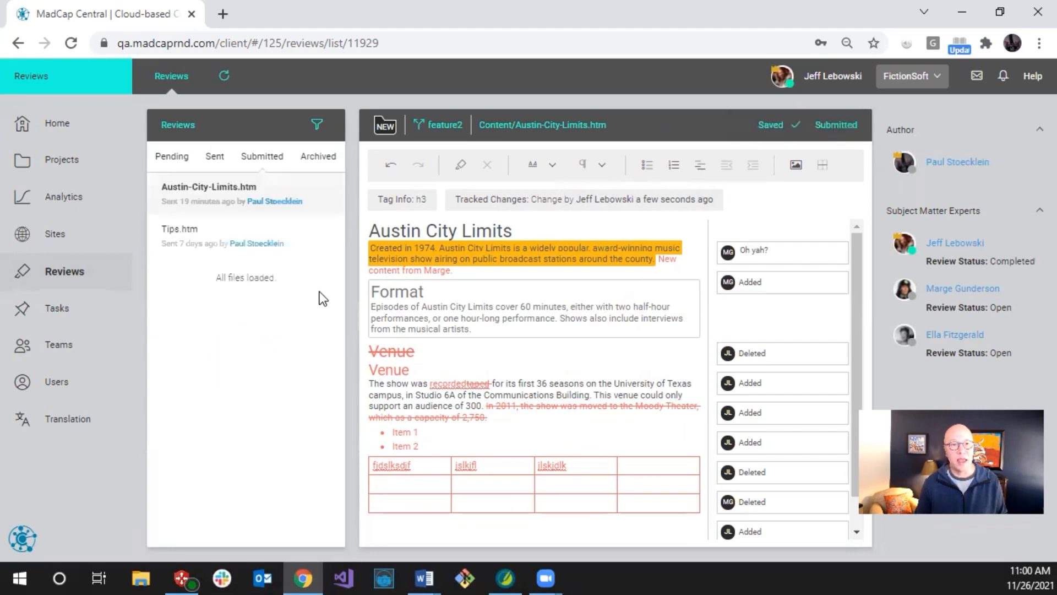
click(471, 256)
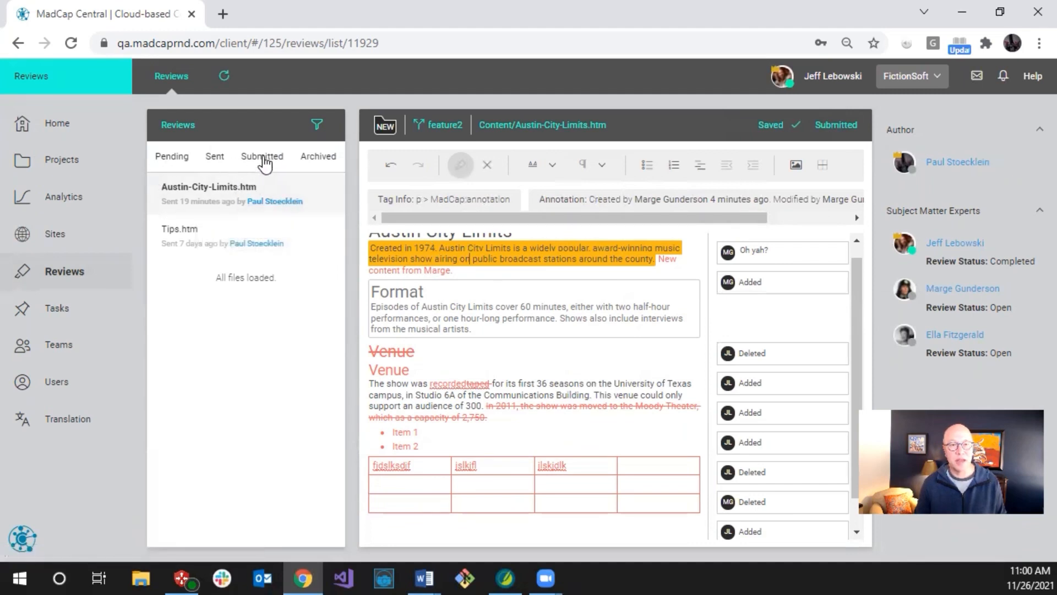
- Open the pending ACL-Format.flsnp review, add "fgfdg" at the end of its paragraph, and submit it
click(172, 164)
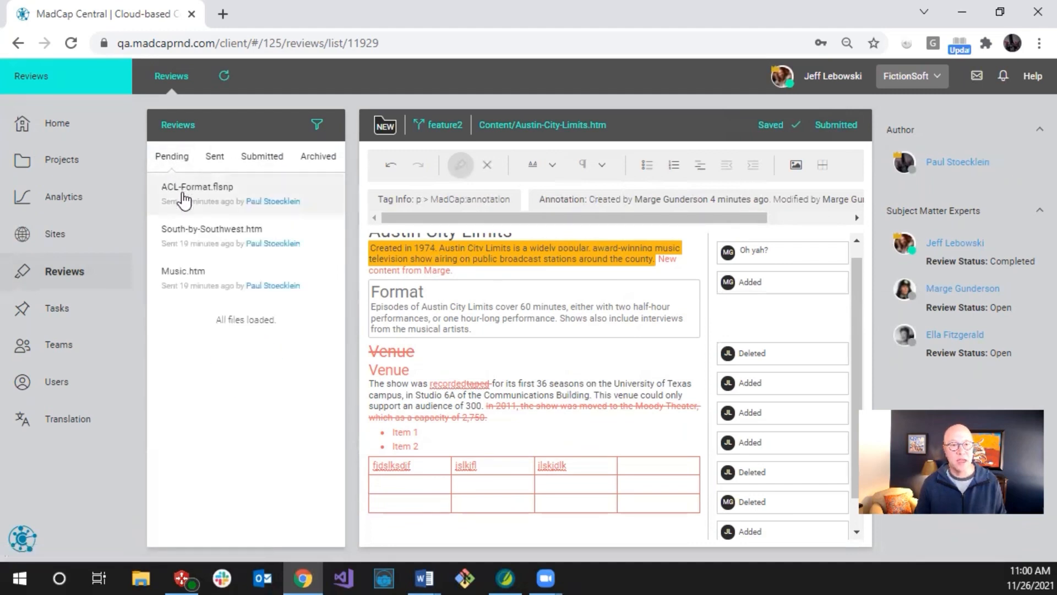
click(195, 201)
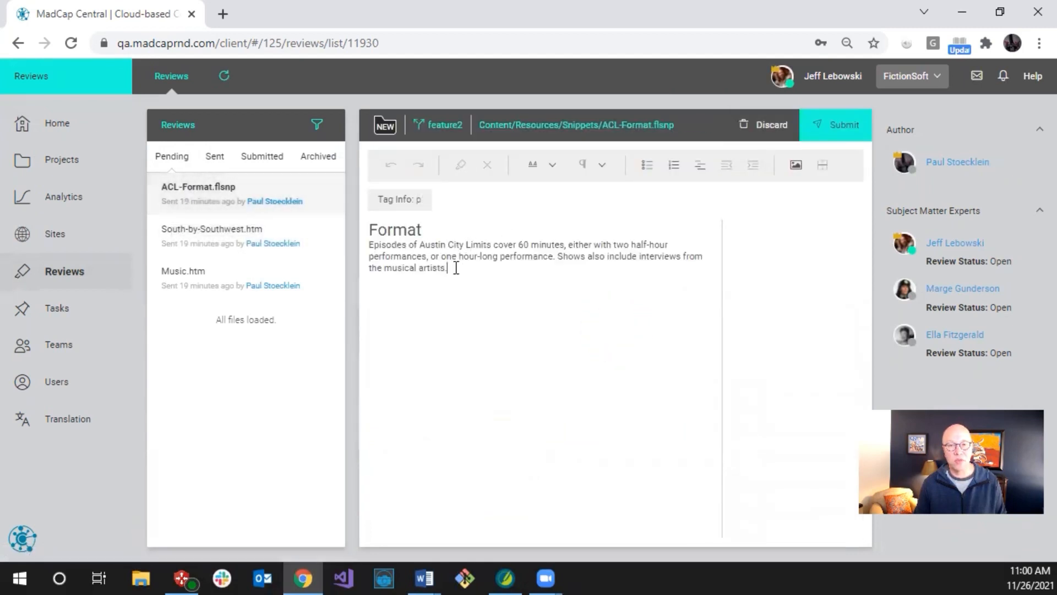
text(fgfdg)
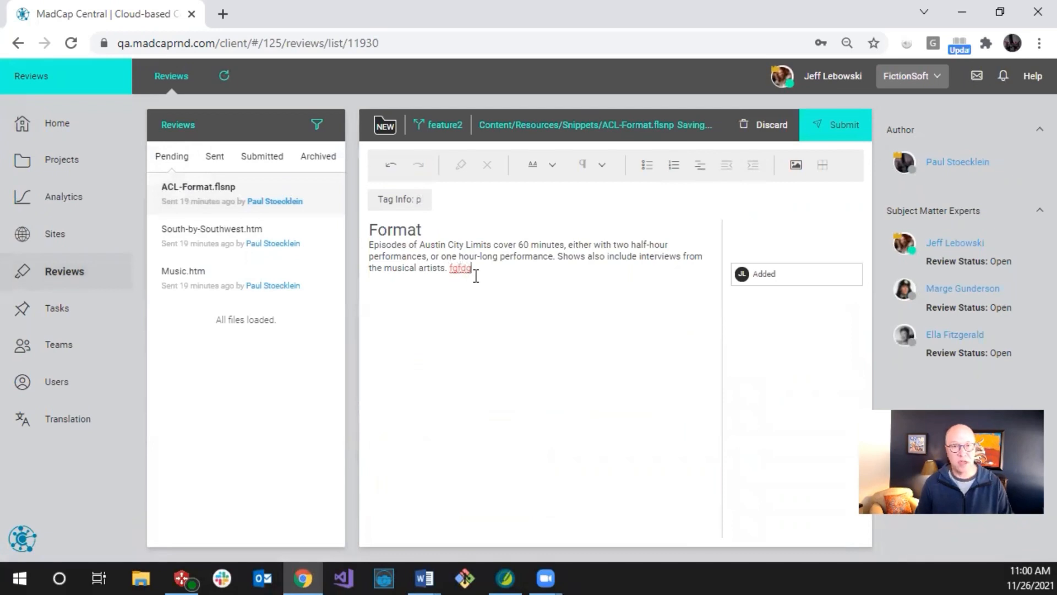
click(836, 131)
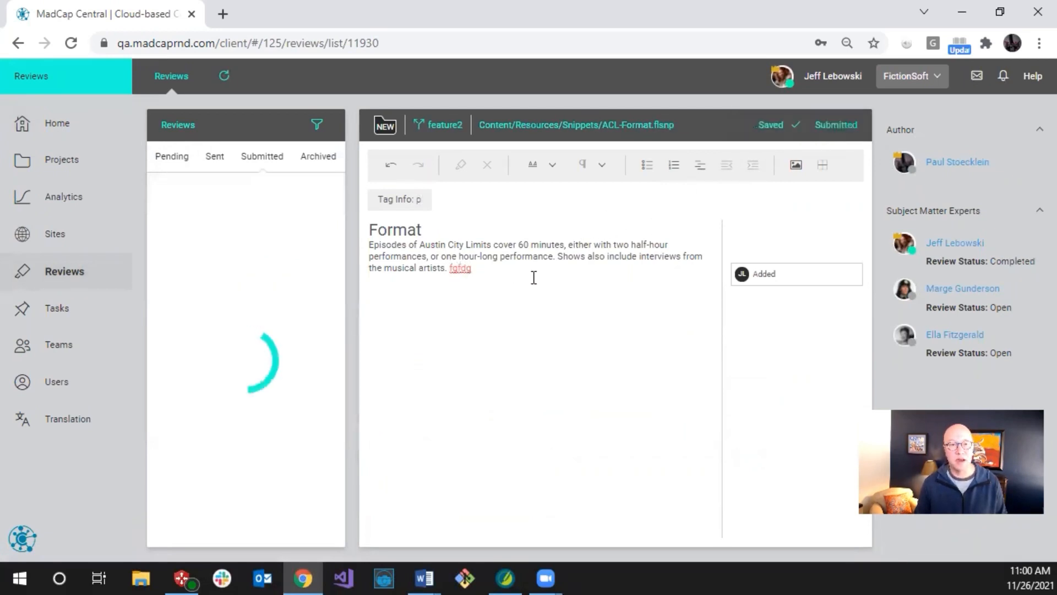
- Open the pending South-by-Southwest.htm review and submit it without making any edits
click(173, 161)
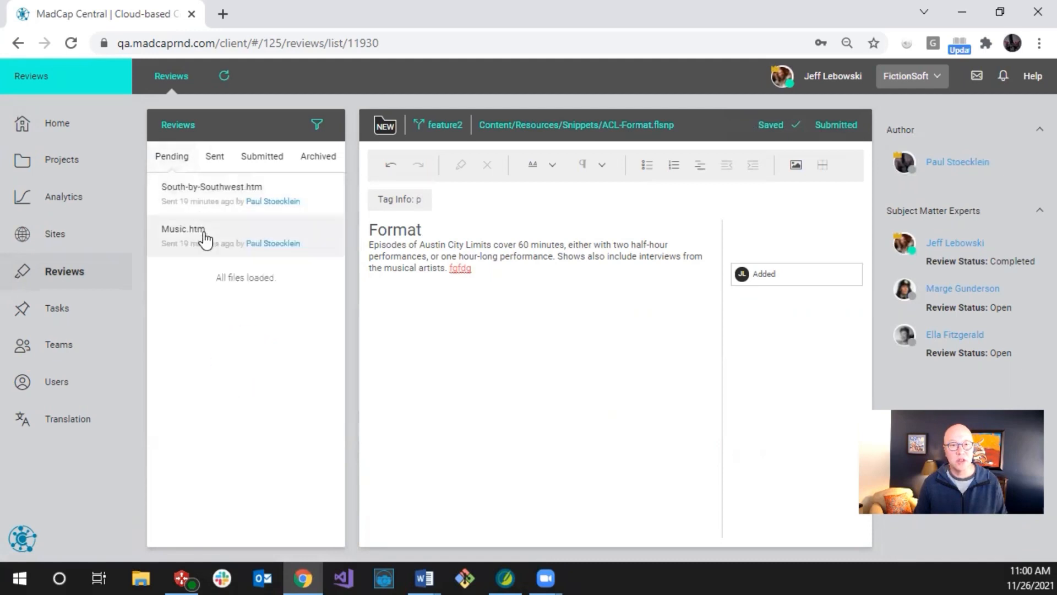
click(217, 200)
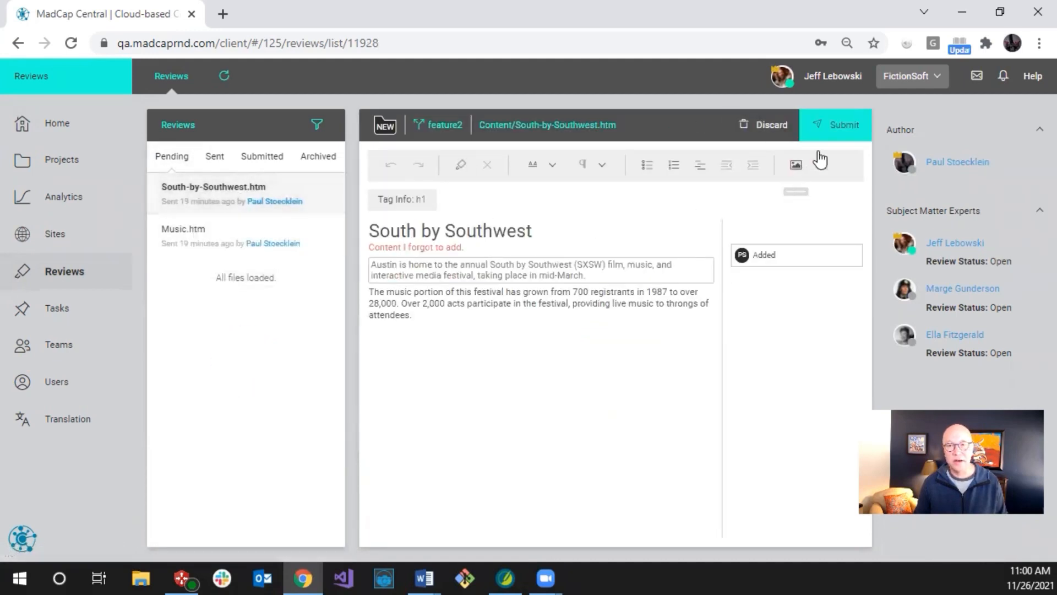
click(833, 125)
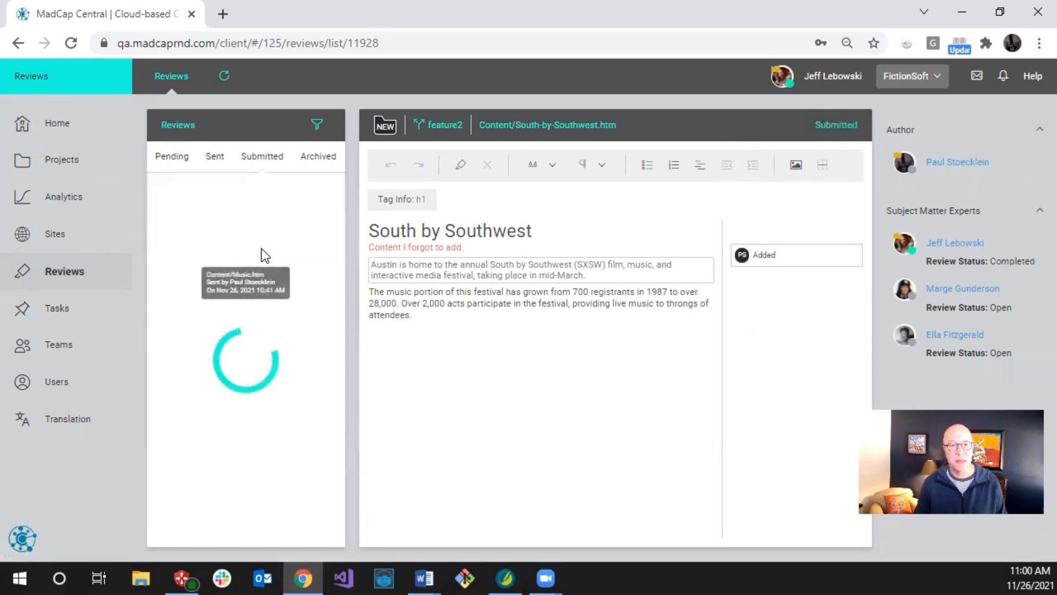
- Open the pending Music.htm review, add "xdfdsfs" after "Here is some new text.", and submit it
click(185, 160)
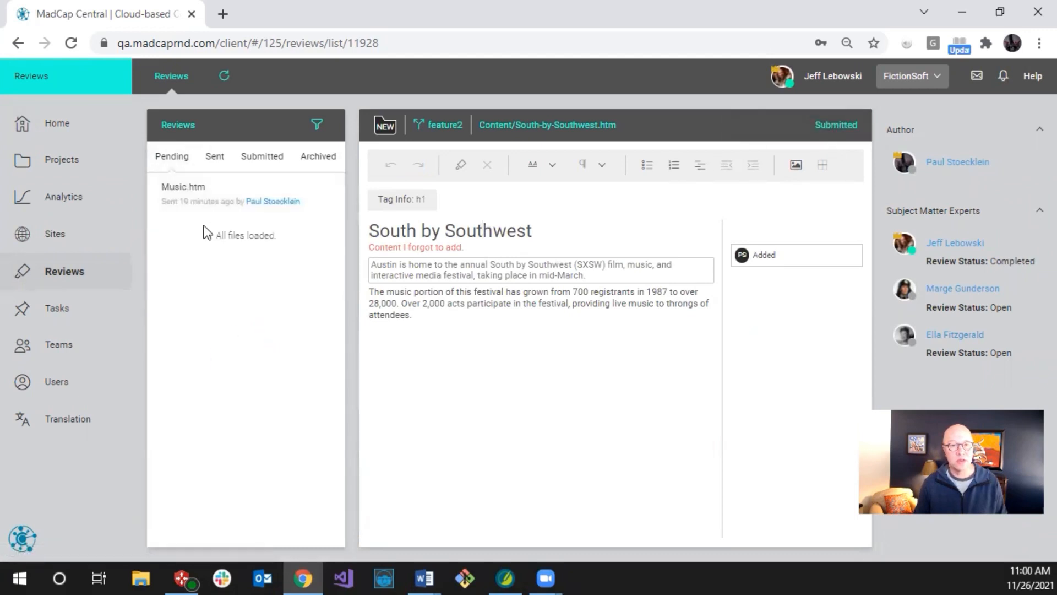
click(203, 205)
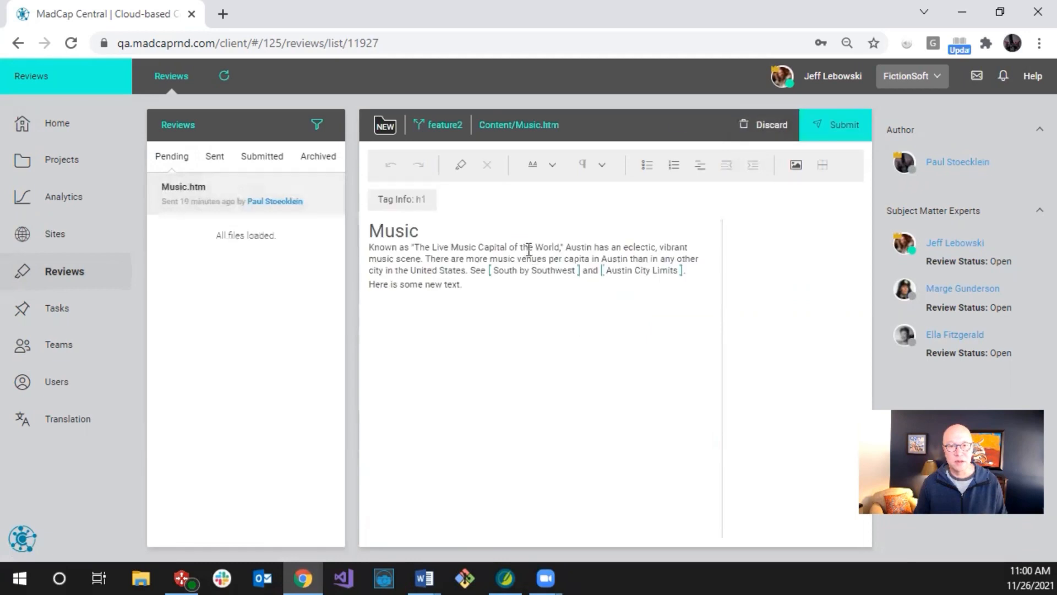
click(517, 285)
text(xdfdsfs)
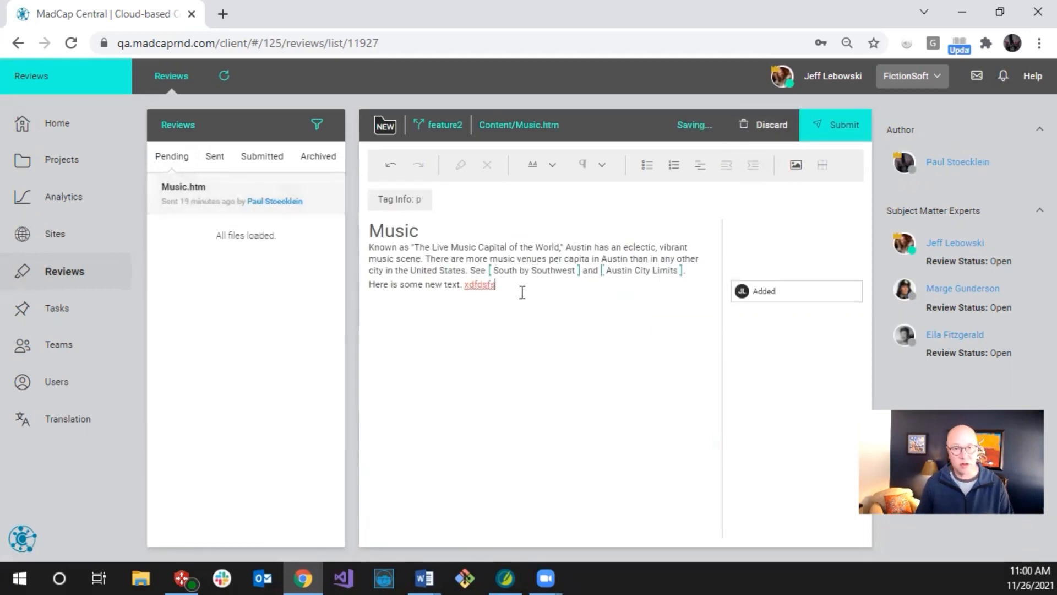
click(838, 135)
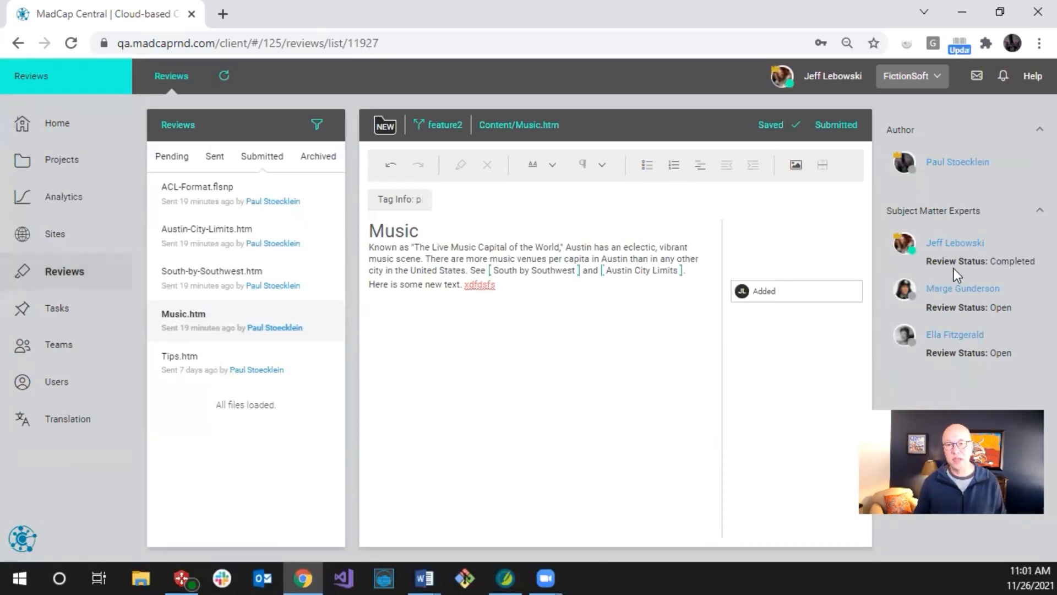
- Check the pending and submitted review lists, then view the submitted Austin-City-Limits.htm and its tracked changes at the Venue heading
click(447, 233)
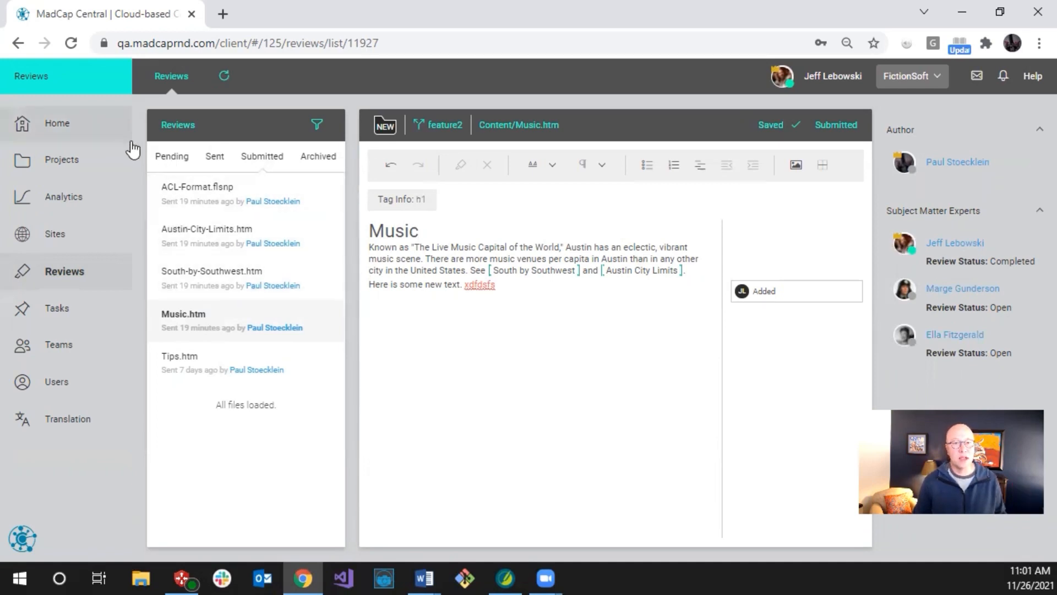
click(164, 155)
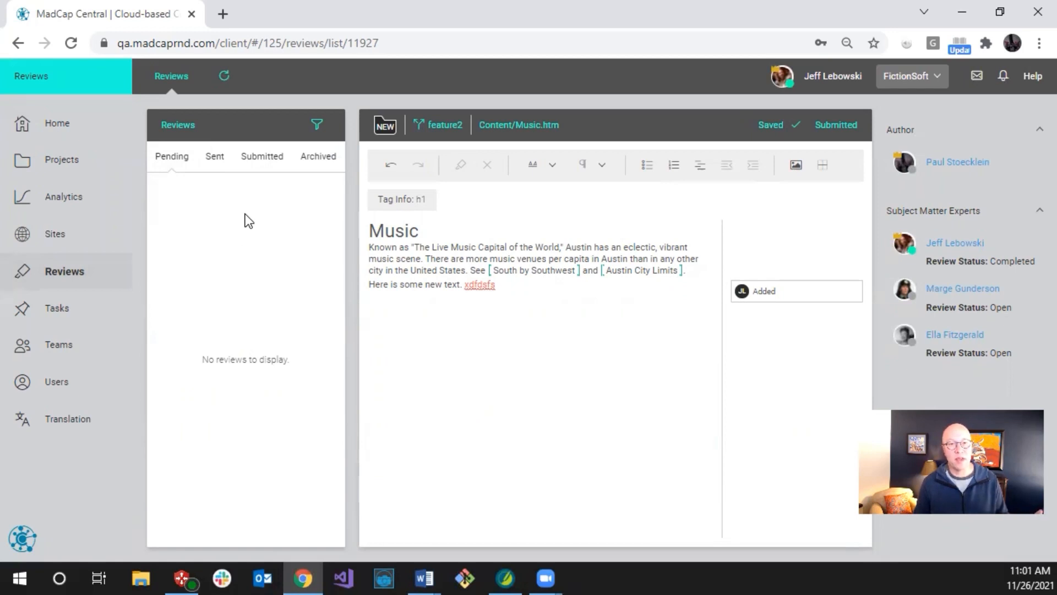
click(269, 162)
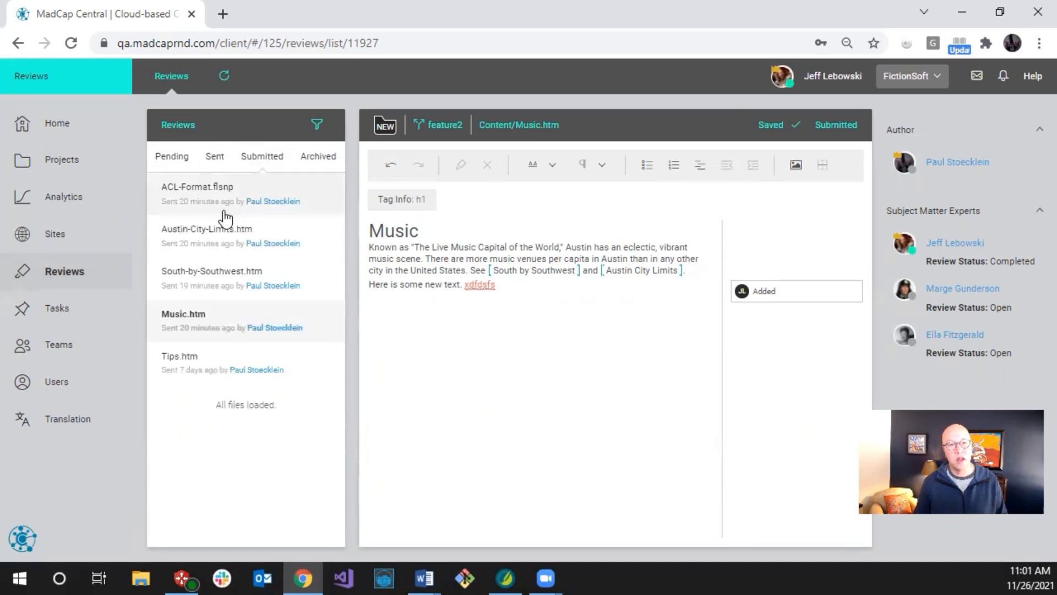
click(222, 229)
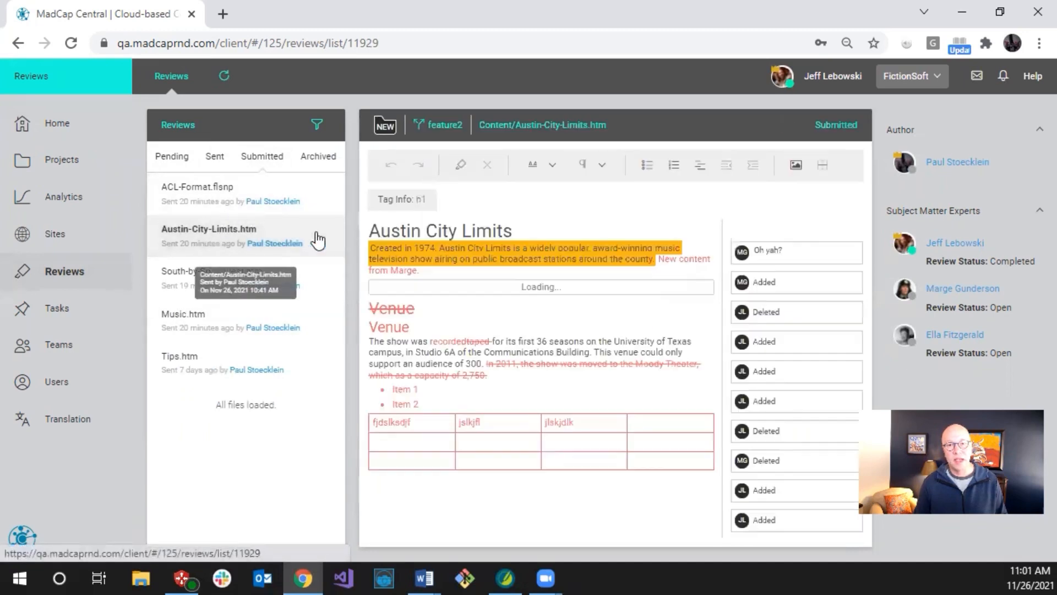
click(451, 333)
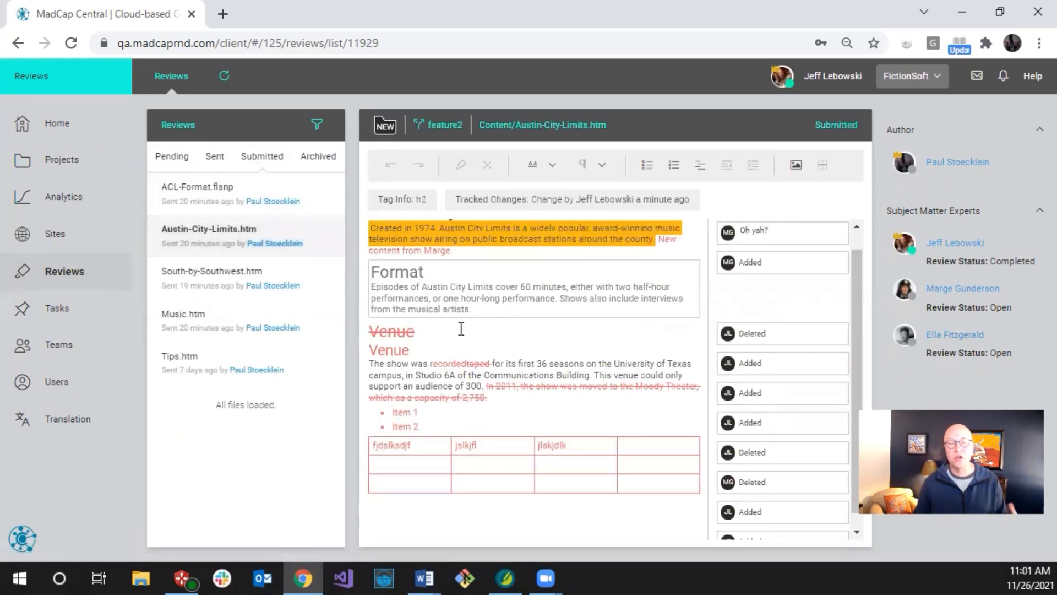